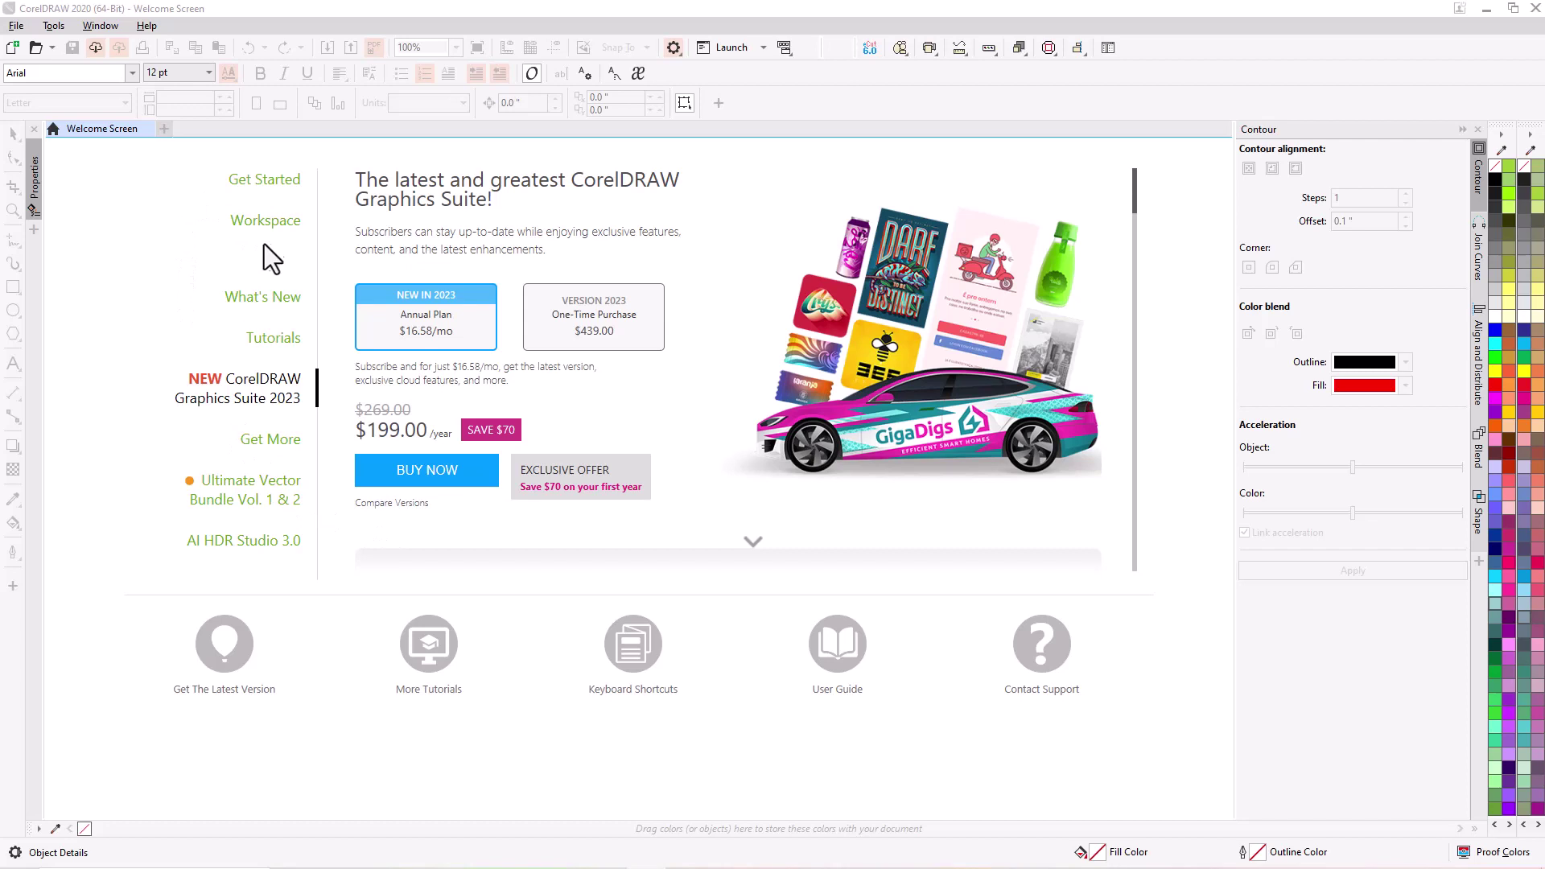
Create a new Letter-size document named NudgeDistance.
left_click(165, 129)
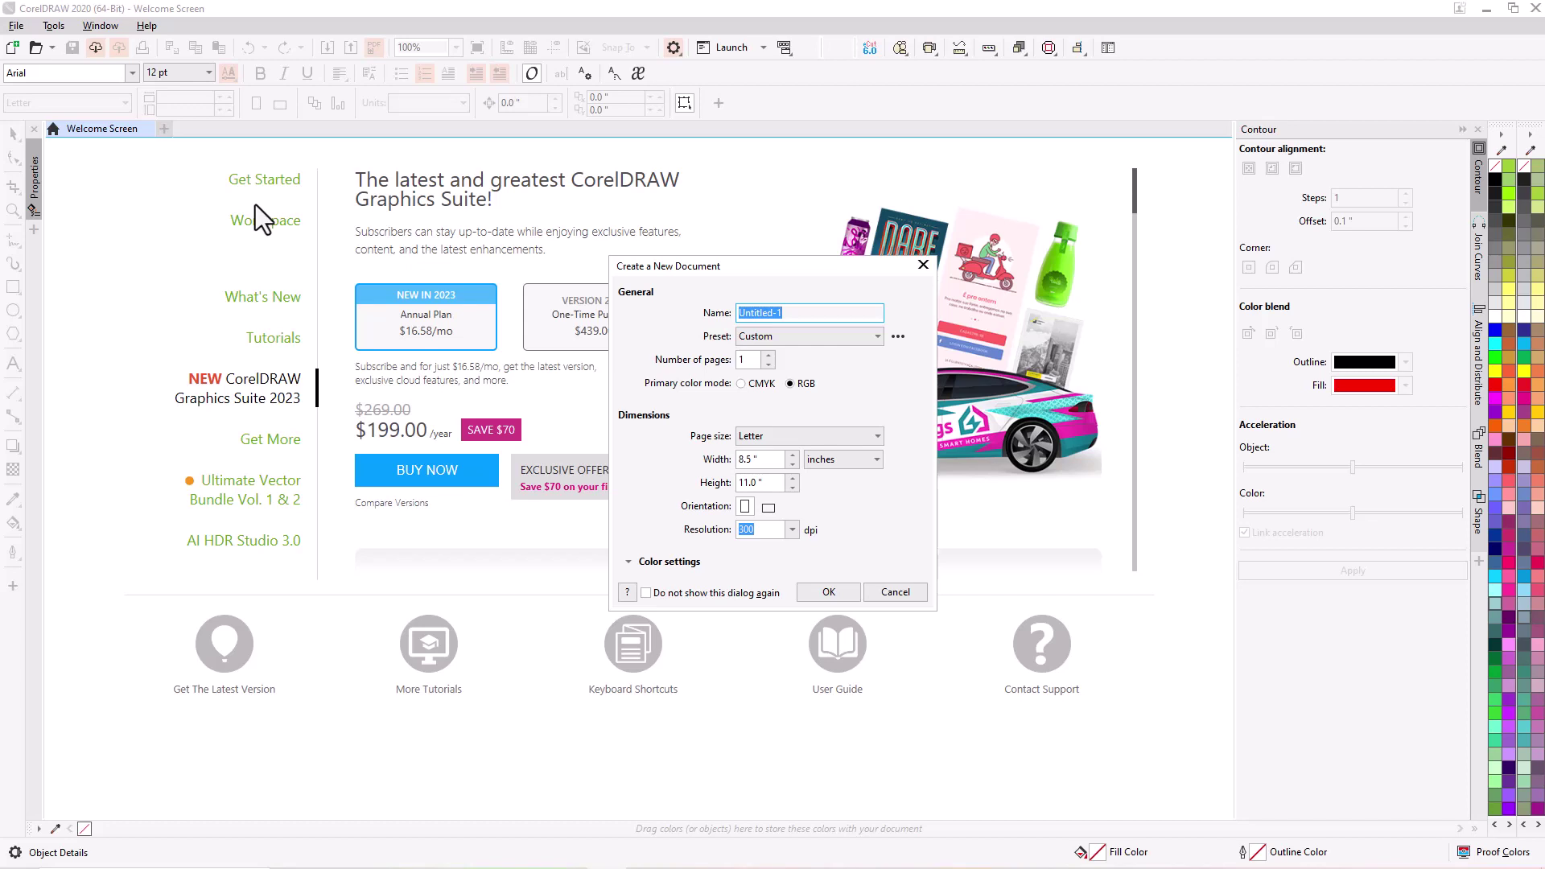
type("NudgeDistance")
left_click(829, 591)
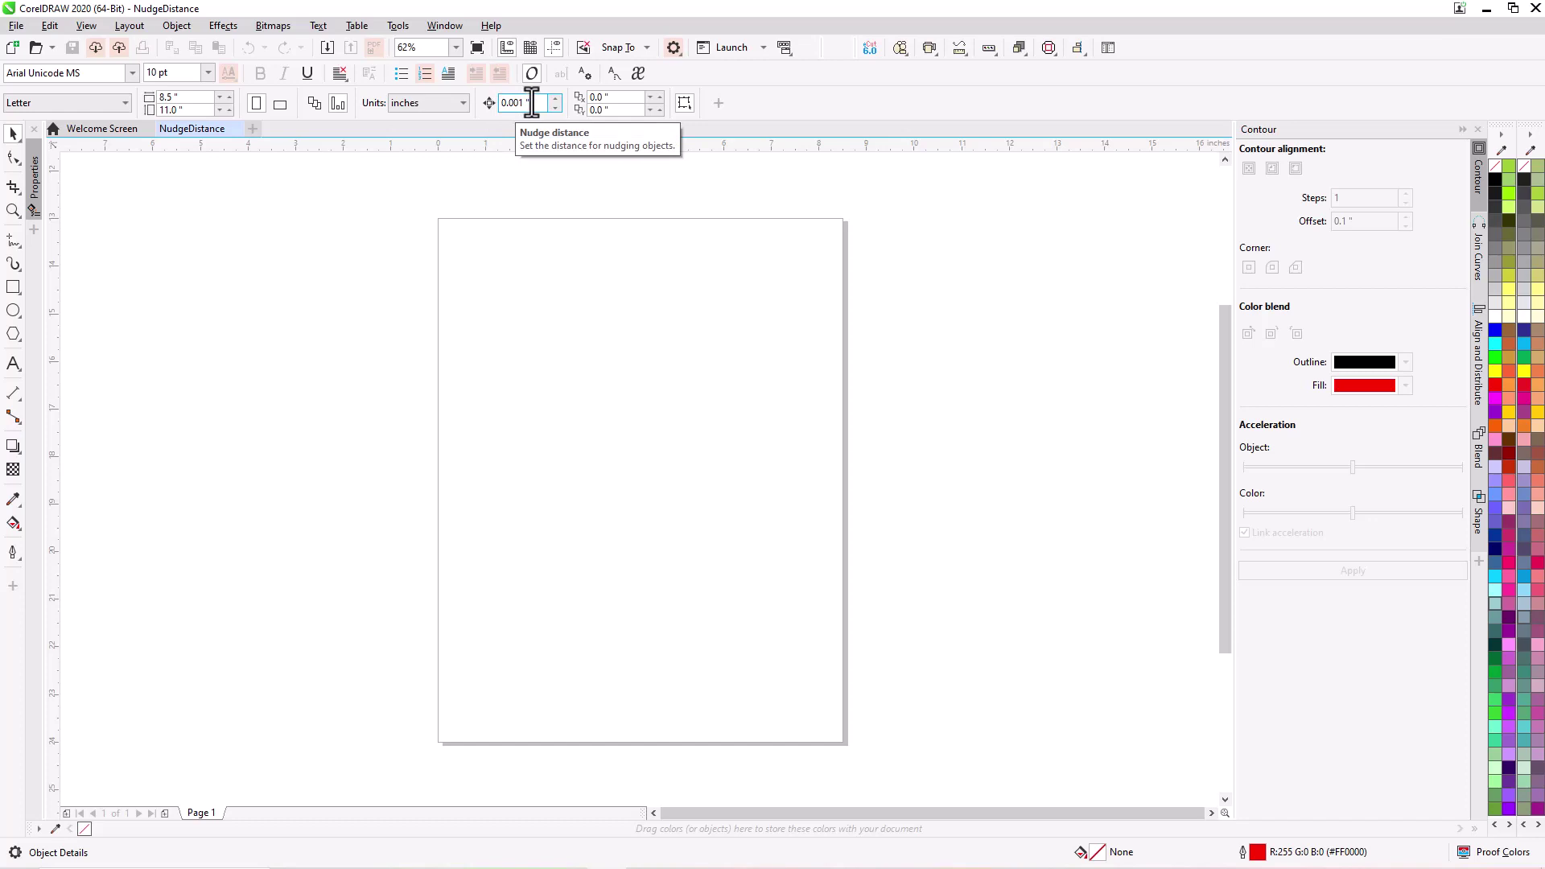
Set the nudge distance to 1 inch and draw a roughly 1.81 × 1.353 inch ellipse top-left.
left_click_drag(533, 103, 491, 103)
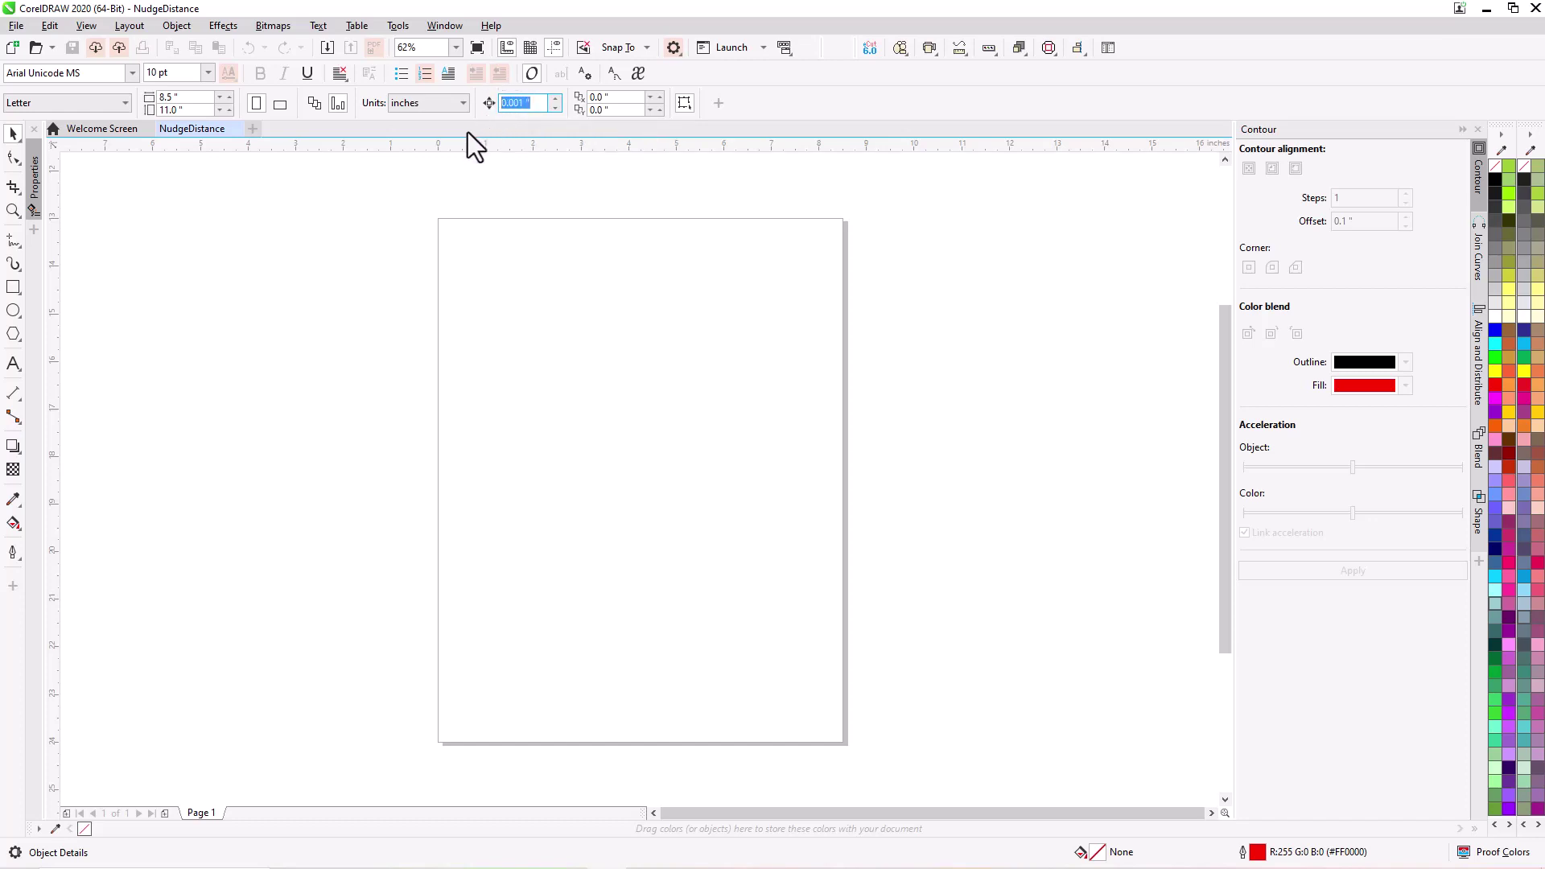
type("1")
key("Return")
left_click(13, 313)
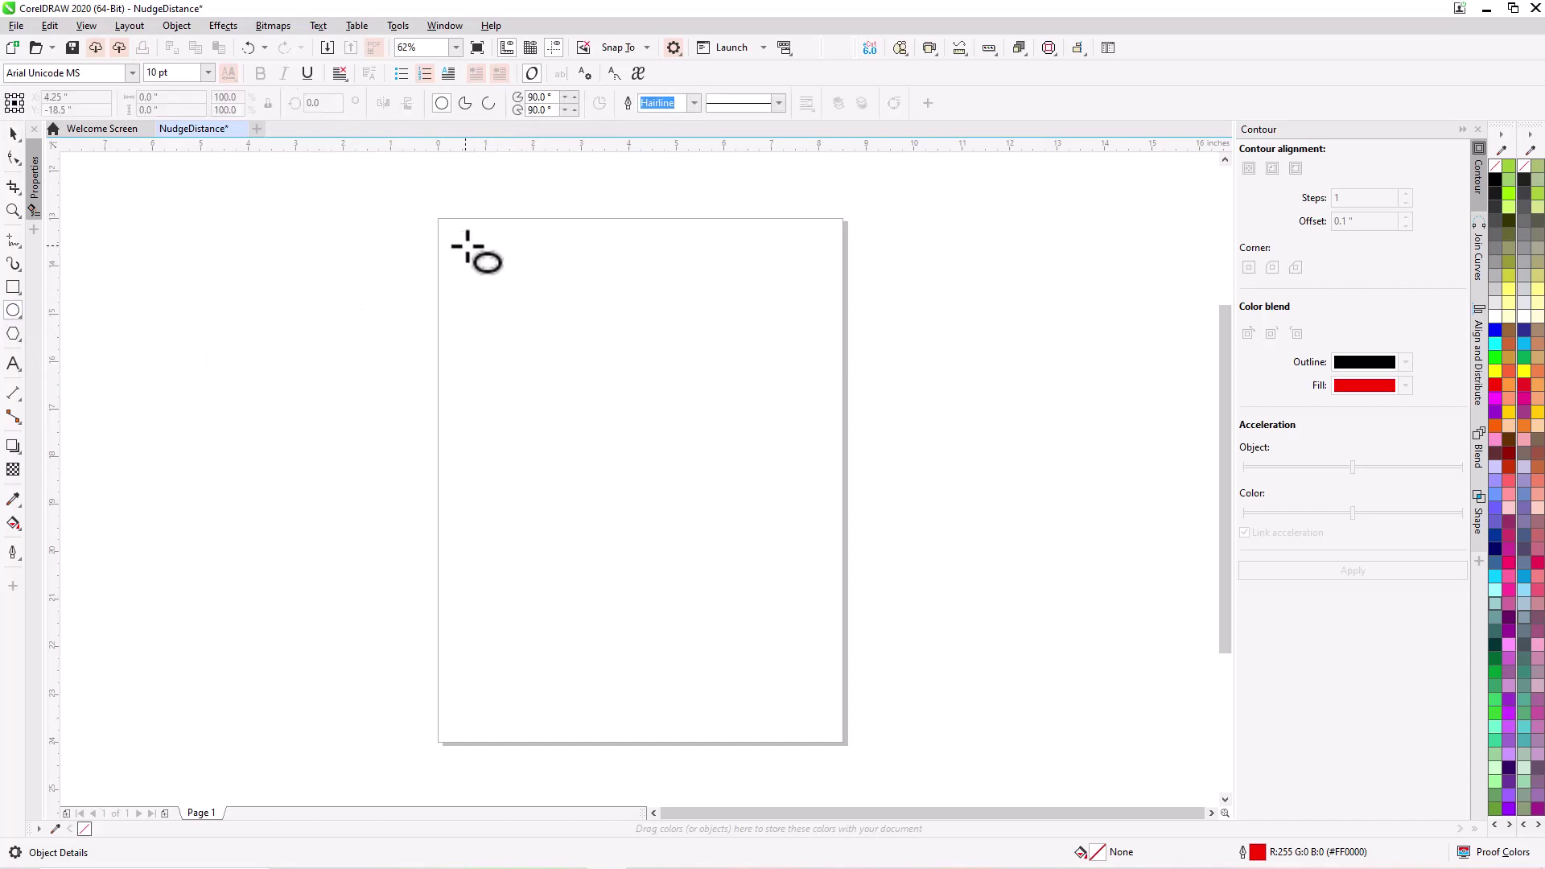
left_click_drag(460, 240, 546, 305)
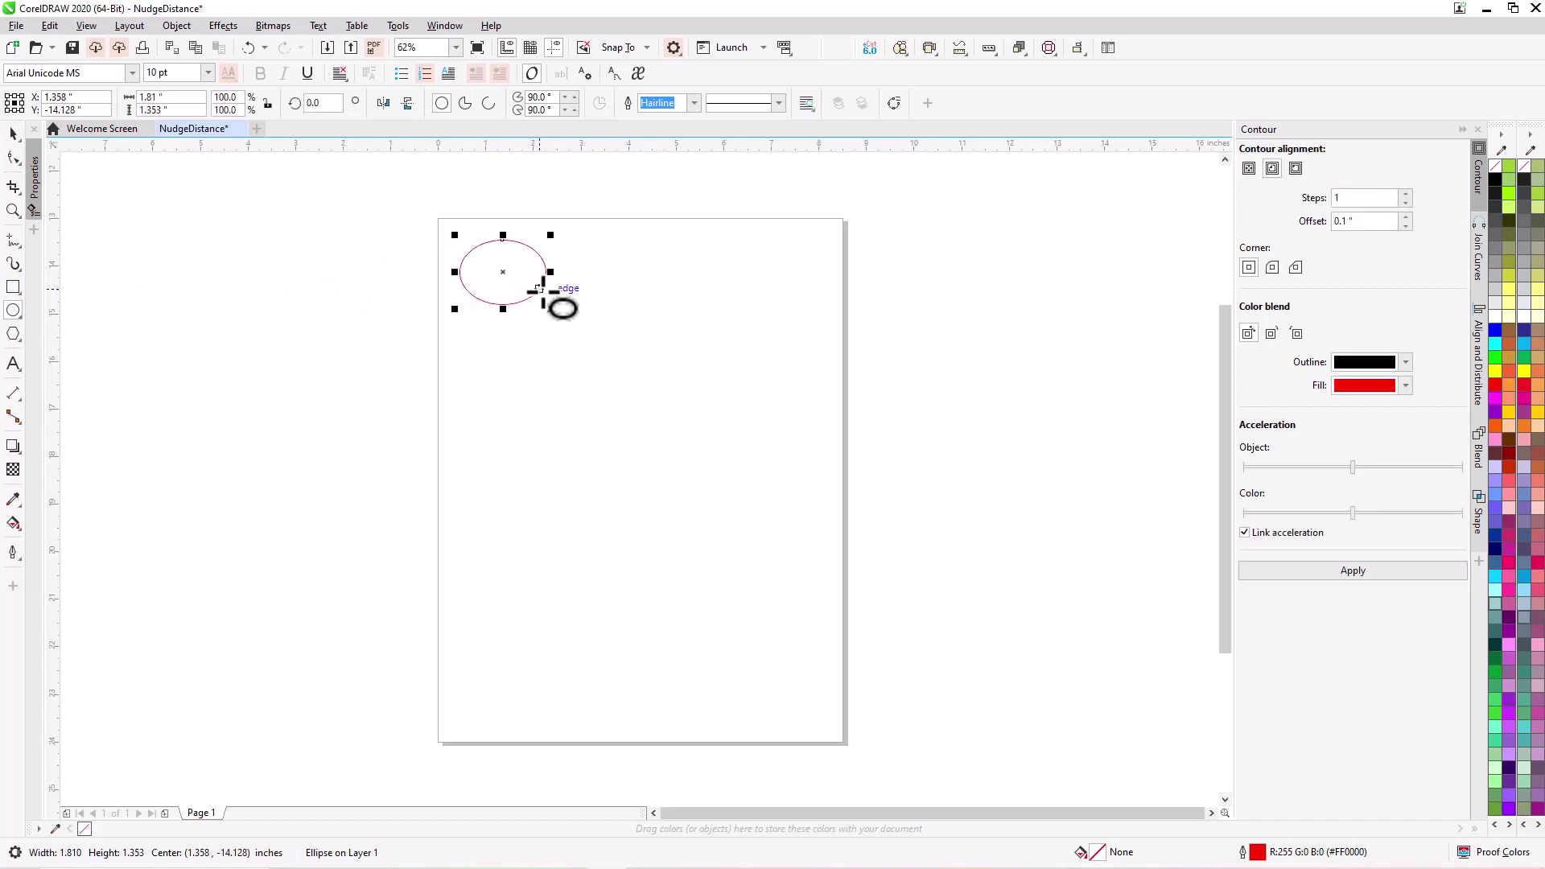
Nudge the ellipse 4 inches to the right with the right arrow key.
left_click(14, 133)
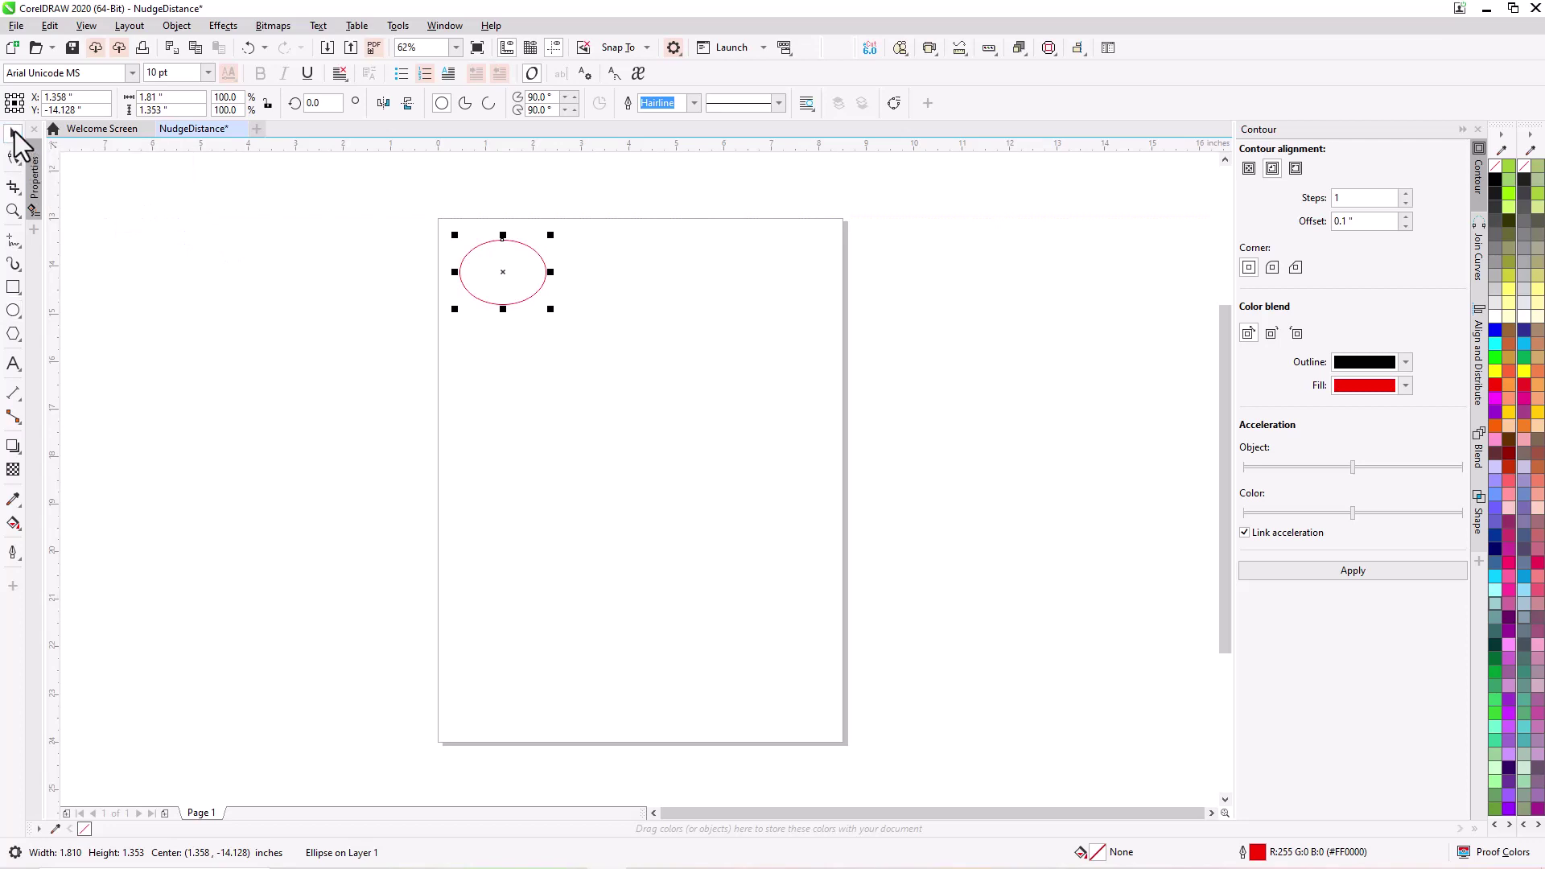
left_click(356, 216)
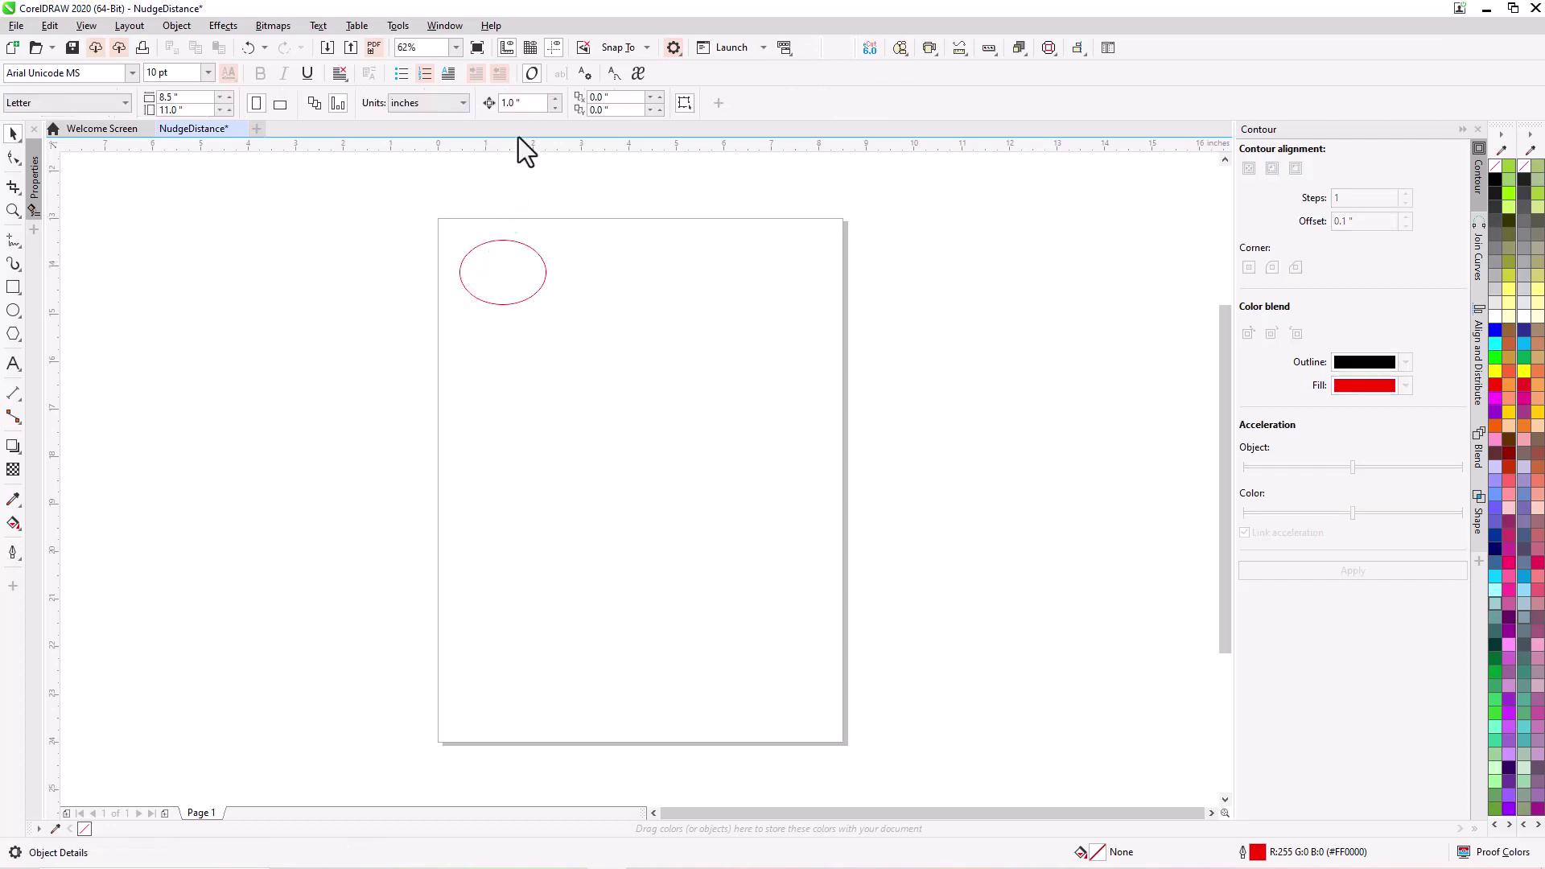
left_click(481, 240)
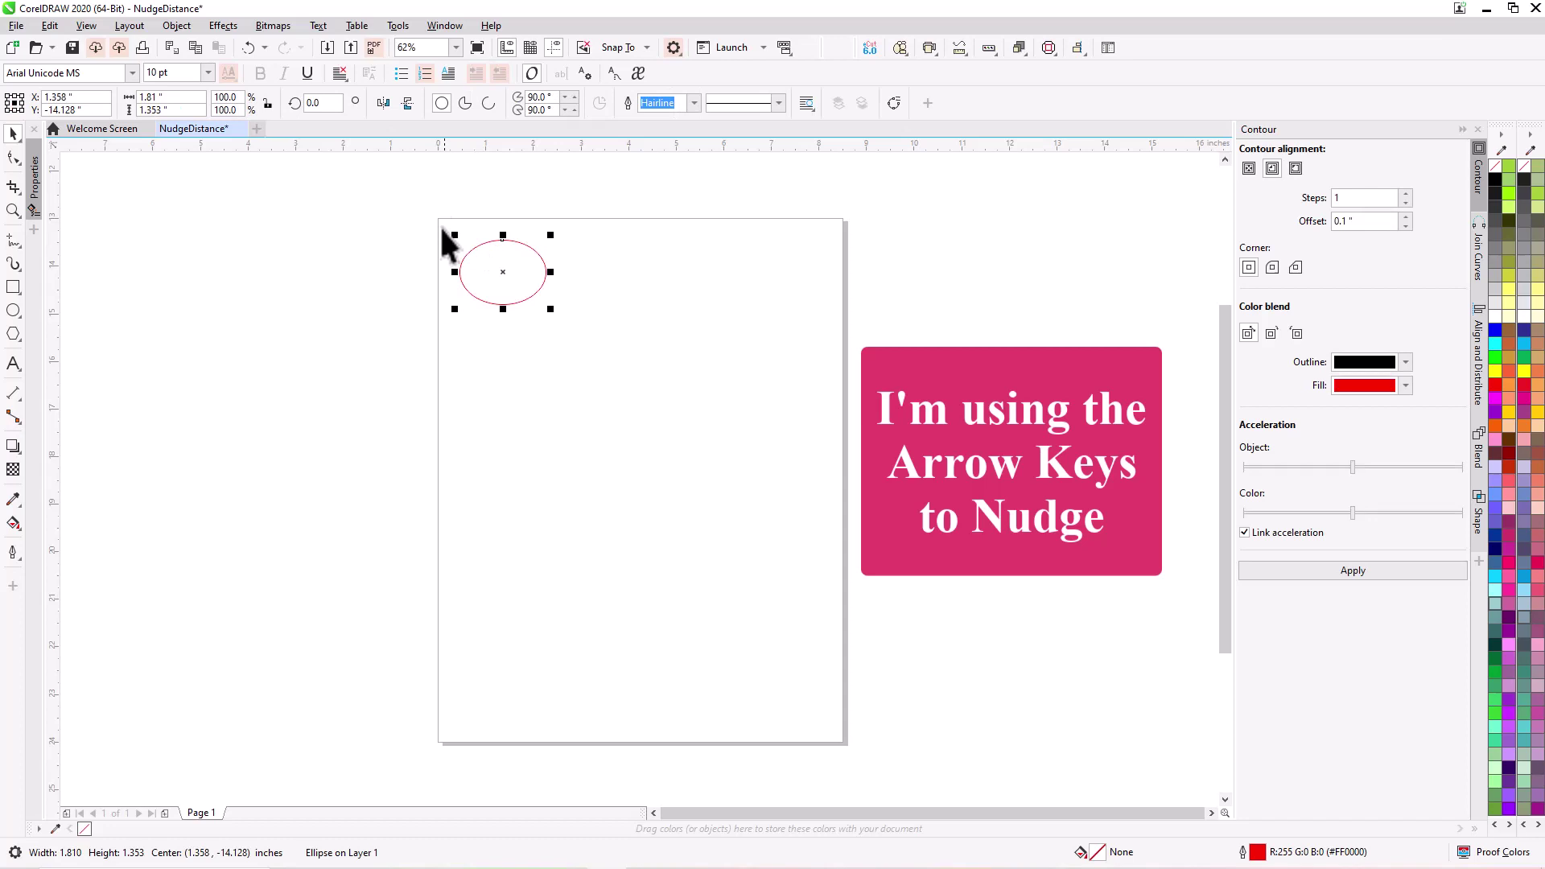
key("Right")
key("Right")
key("Right")
key("Right")
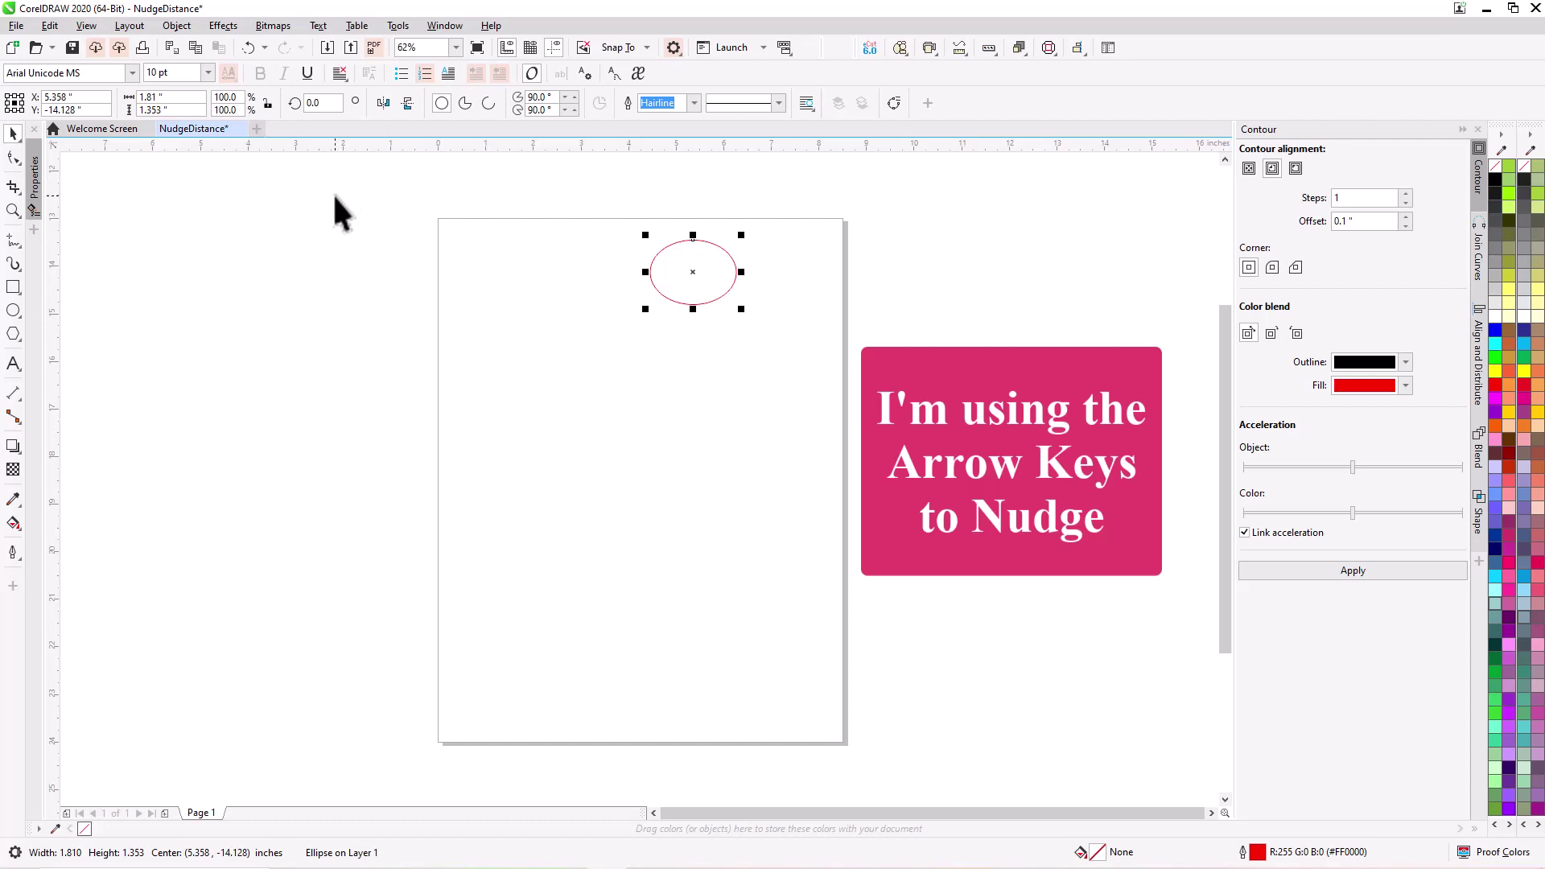
key("Escape")
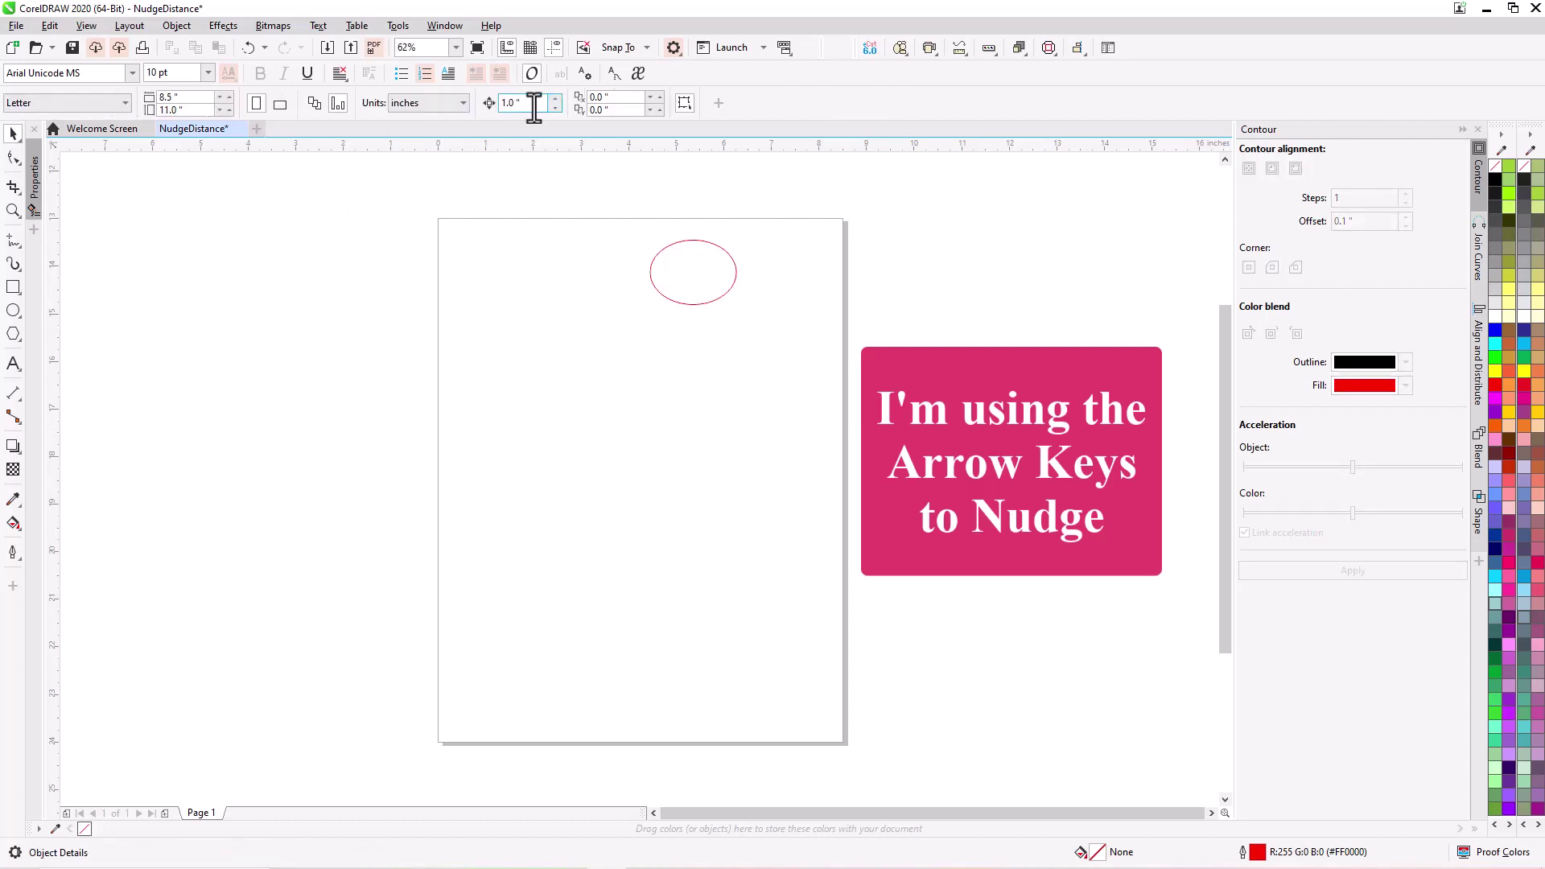
Change the nudge distance to 0.5 inch and nudge the ellipse down, left, up and left.
left_click(528, 103)
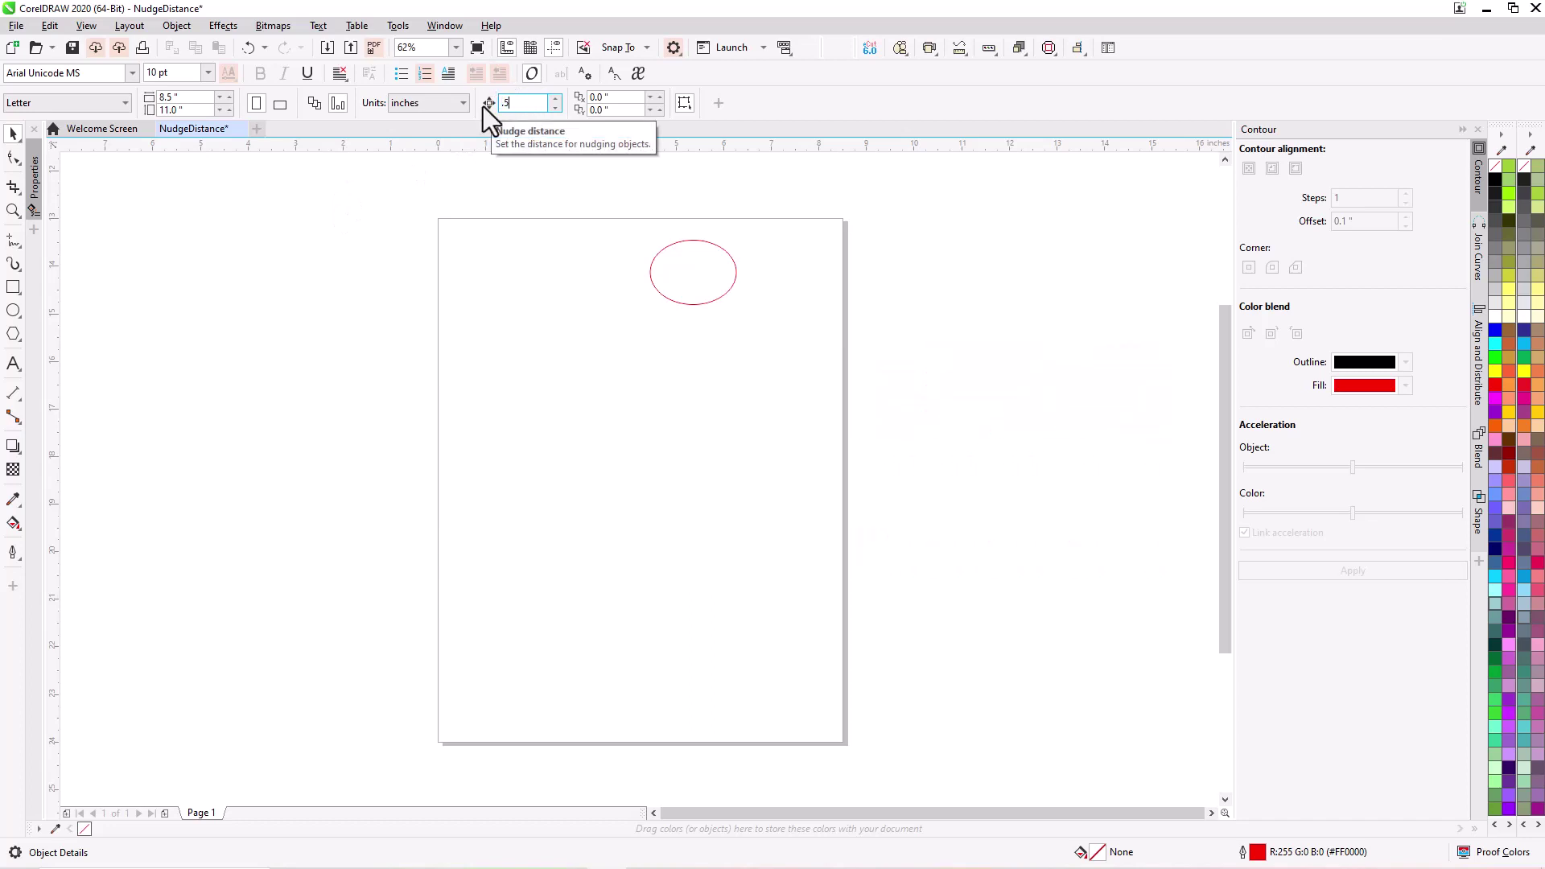
key("Return")
left_click(666, 243)
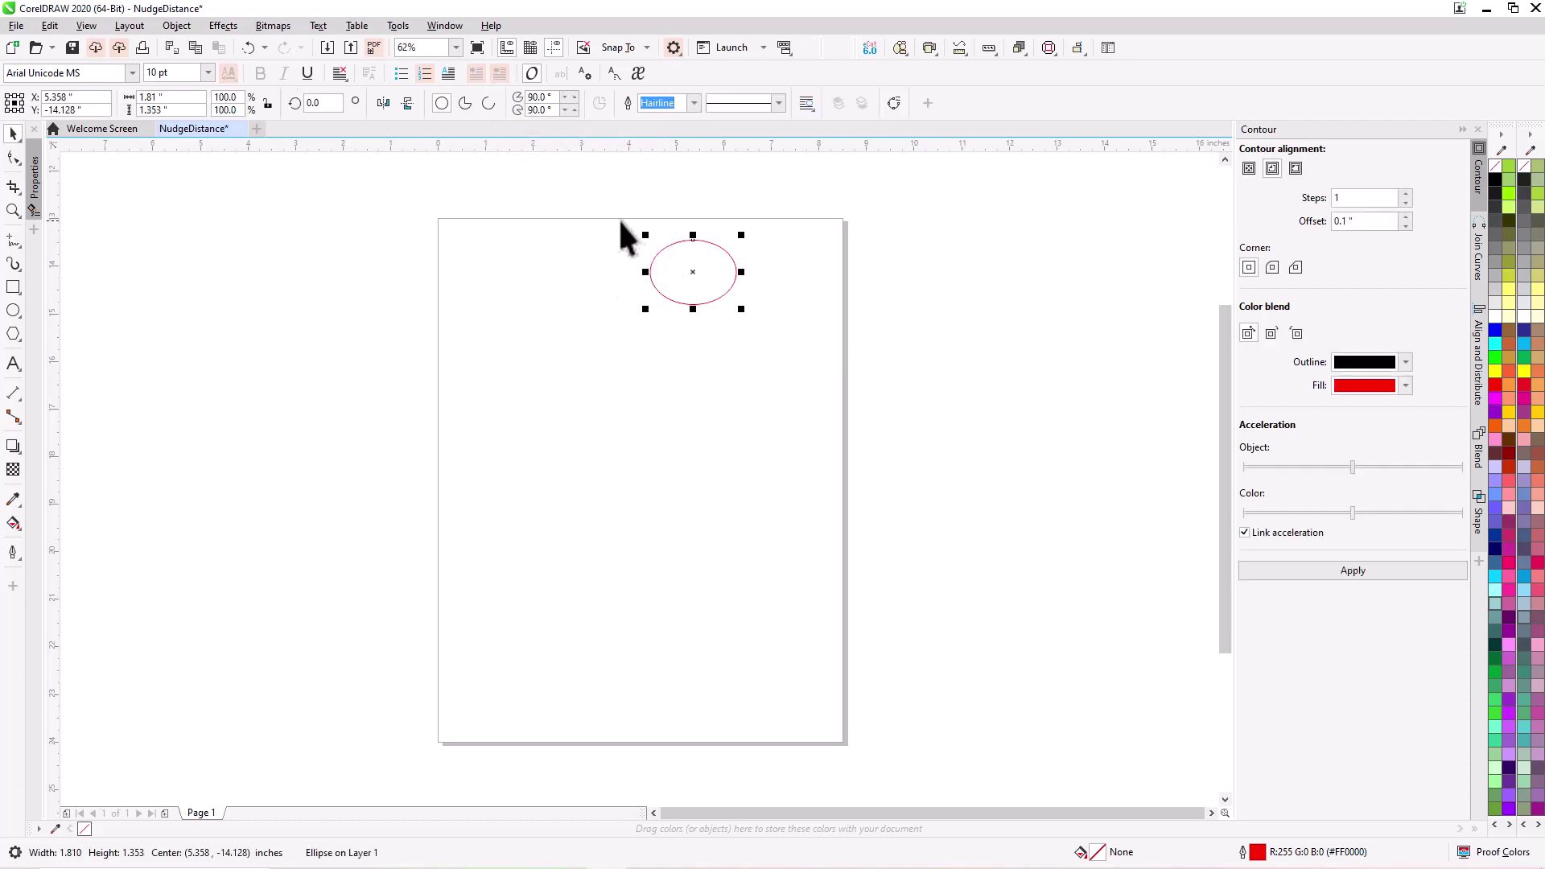
key("Down")
key("Down")
key("Down")
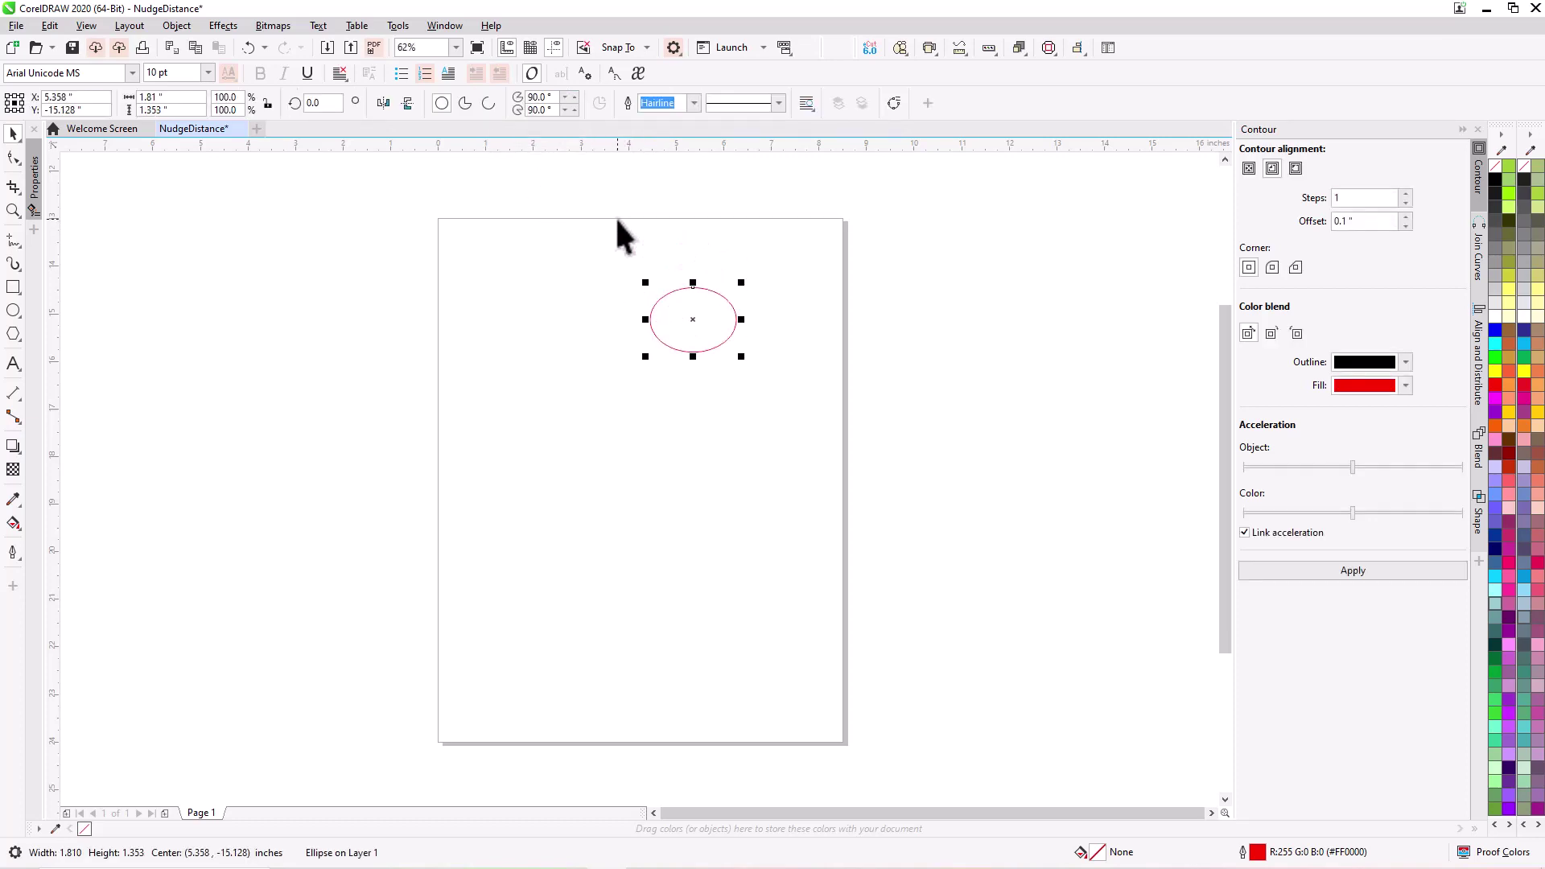
key("Left")
key("Up")
key("Up")
key("Left")
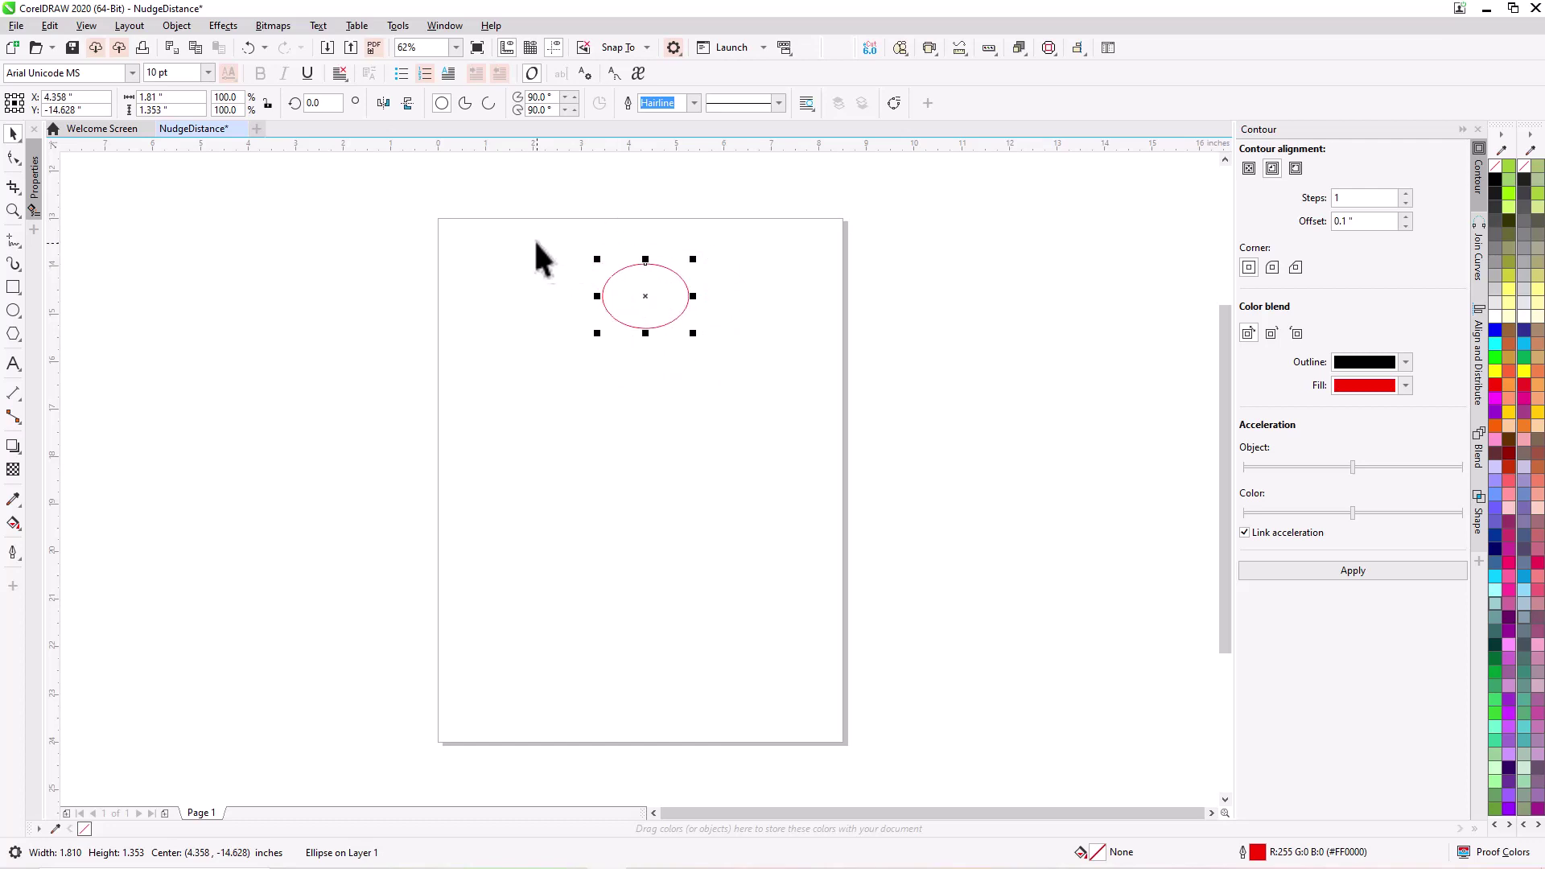
Deselect the ellipse and open Tools > Options > Customization.
left_click(371, 181)
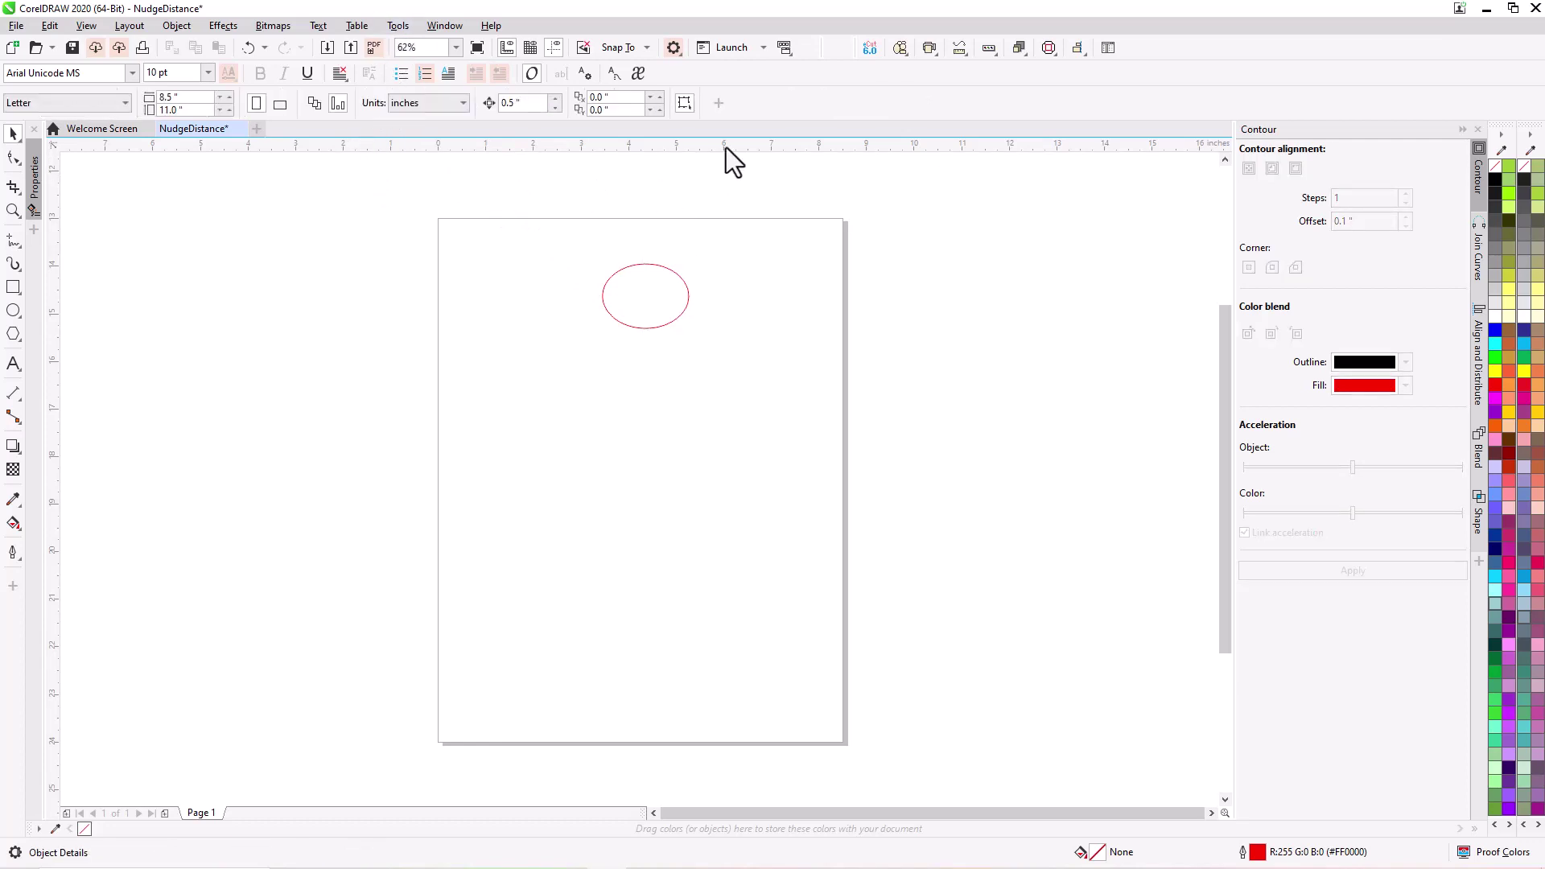
left_click(510, 103)
left_click(398, 27)
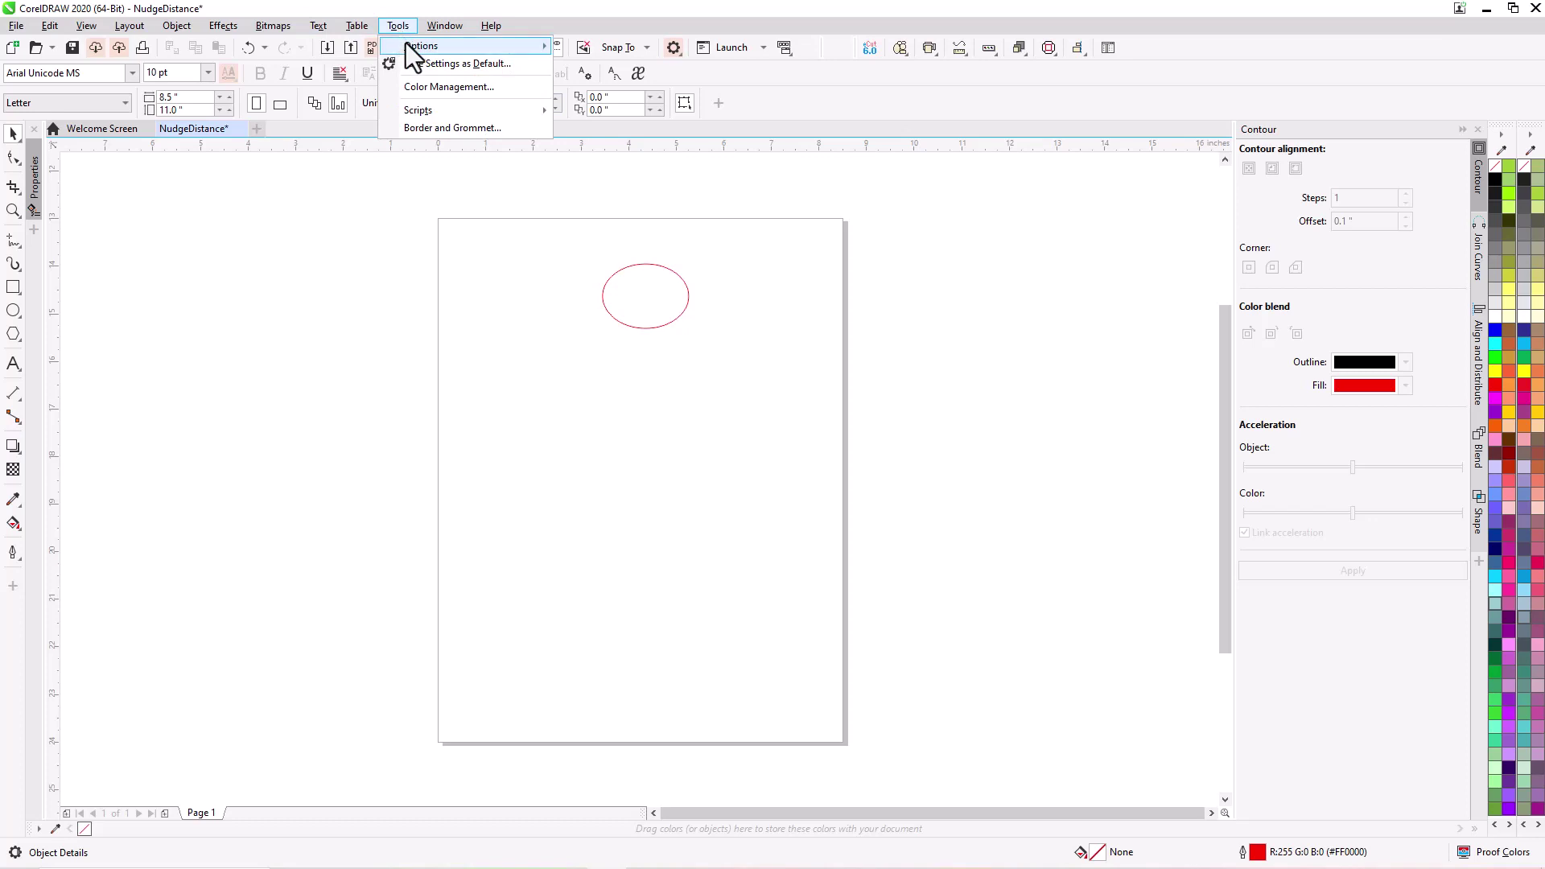
mouse_move(408, 50)
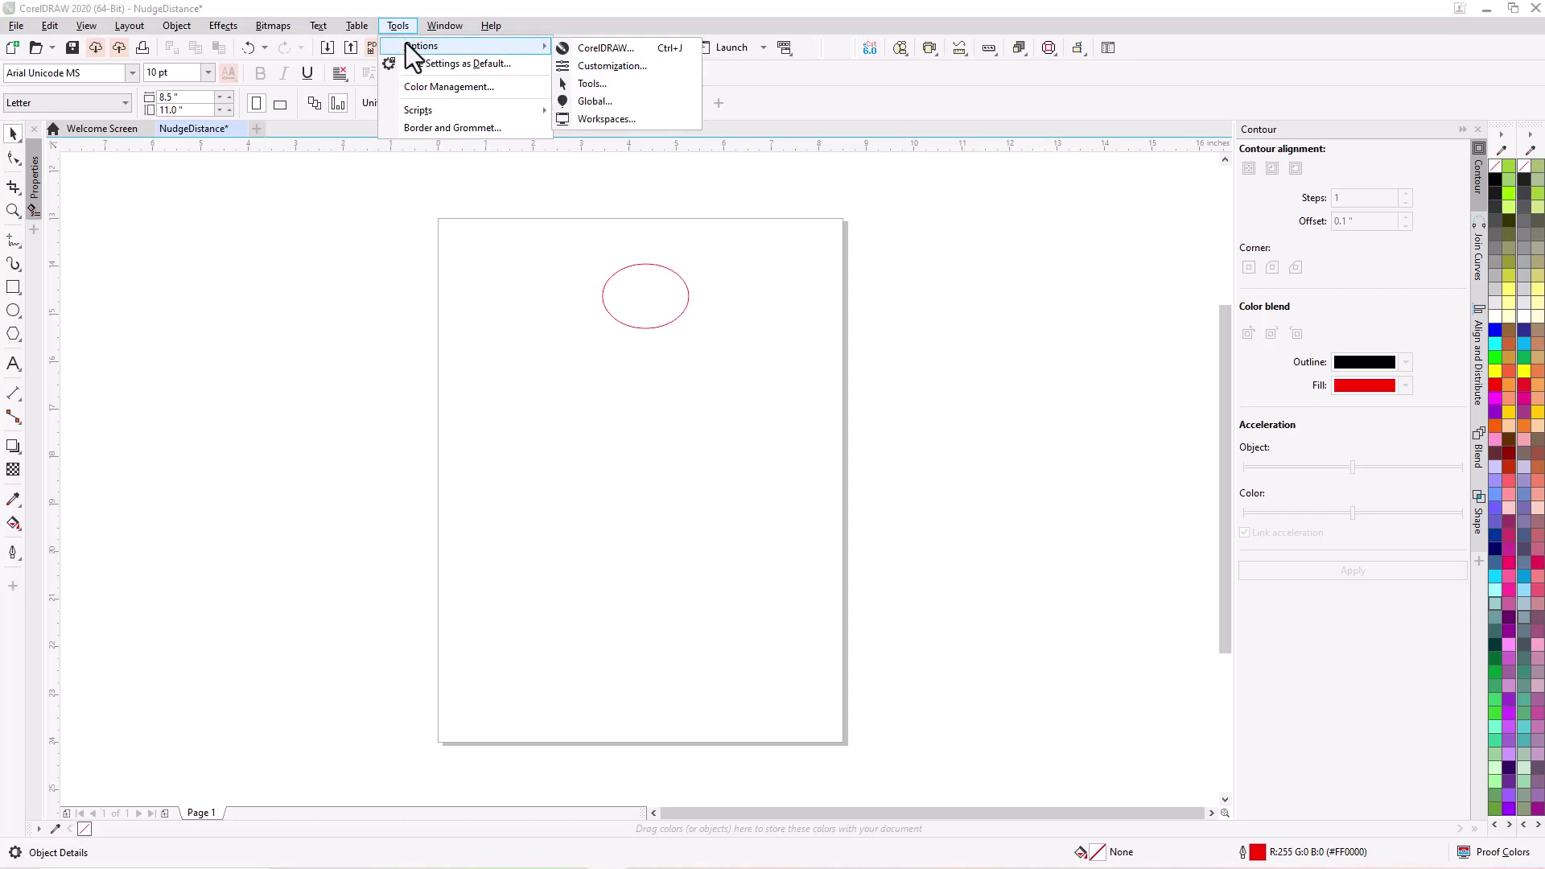
left_click(611, 67)
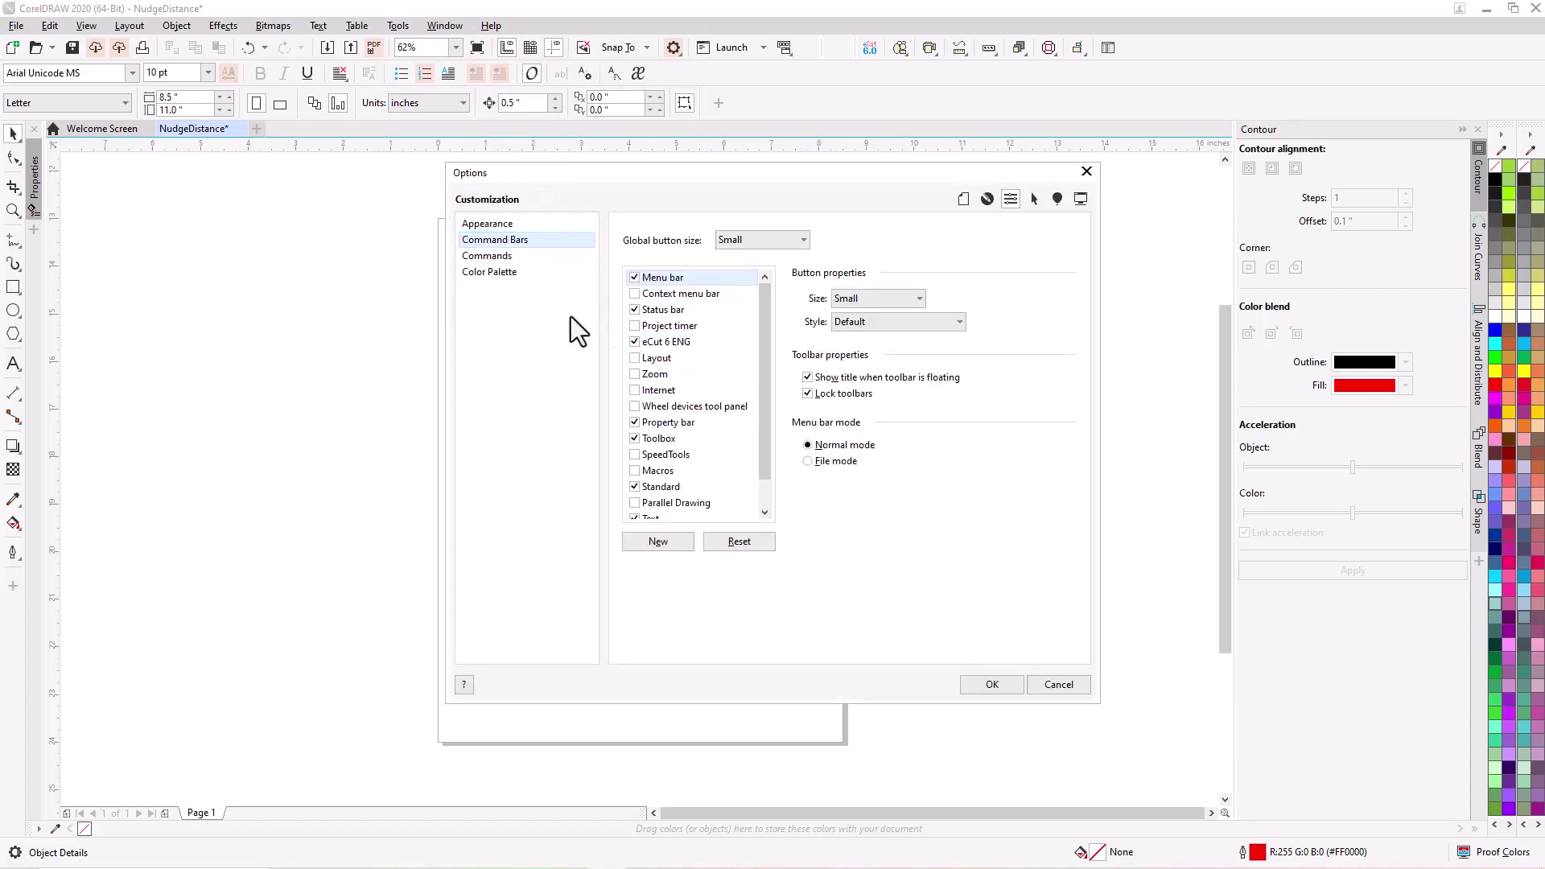
Add a new command bar named Nudge and float the empty bar over the canvas.
left_click(497, 239)
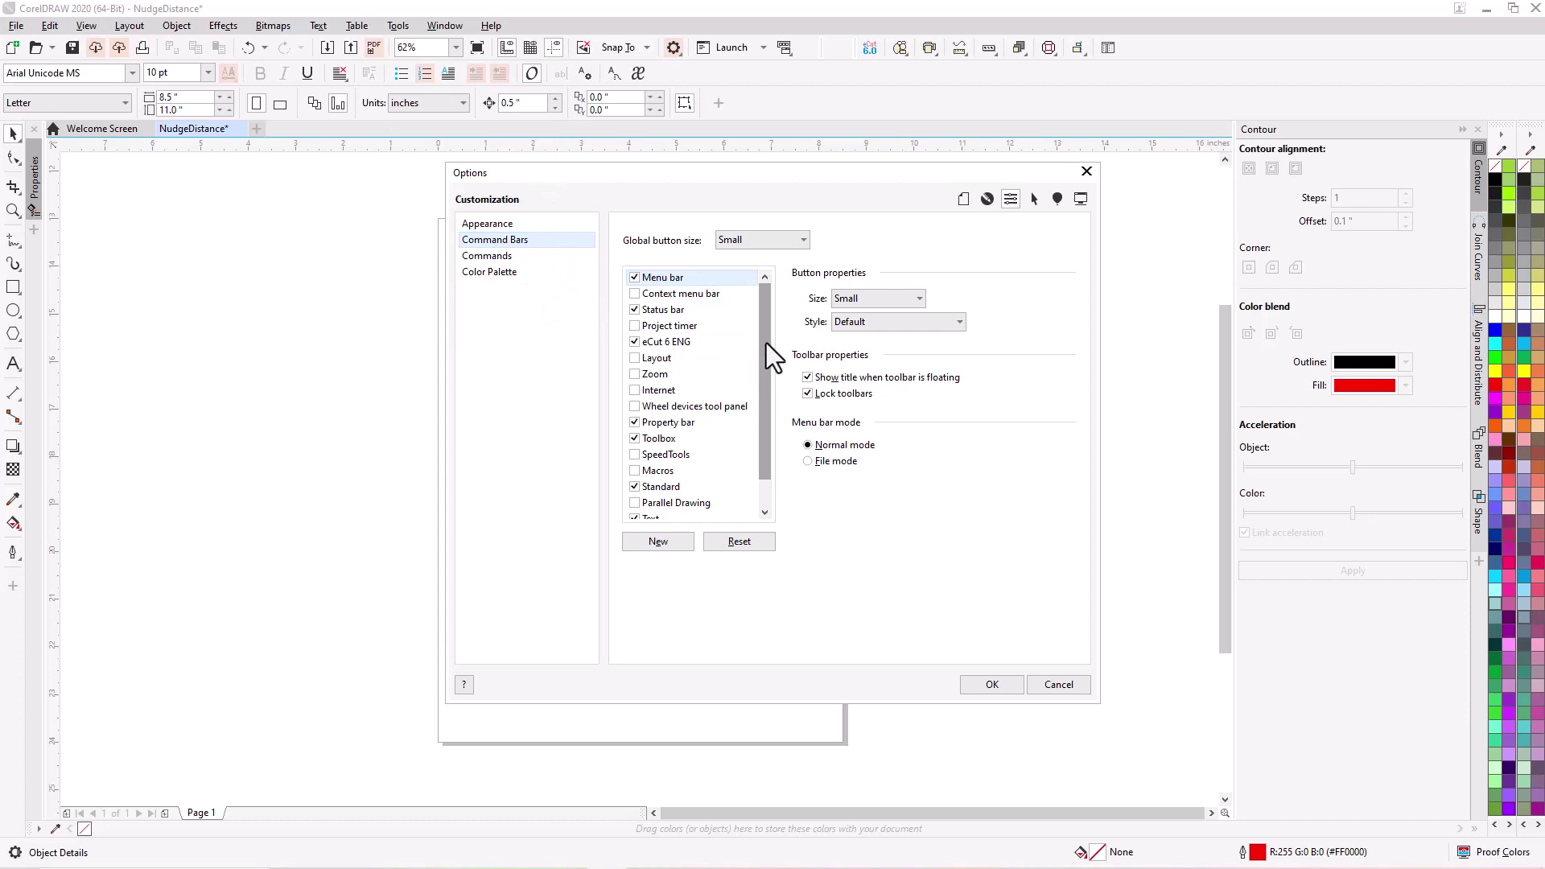
scroll(764, 349, "down", 1)
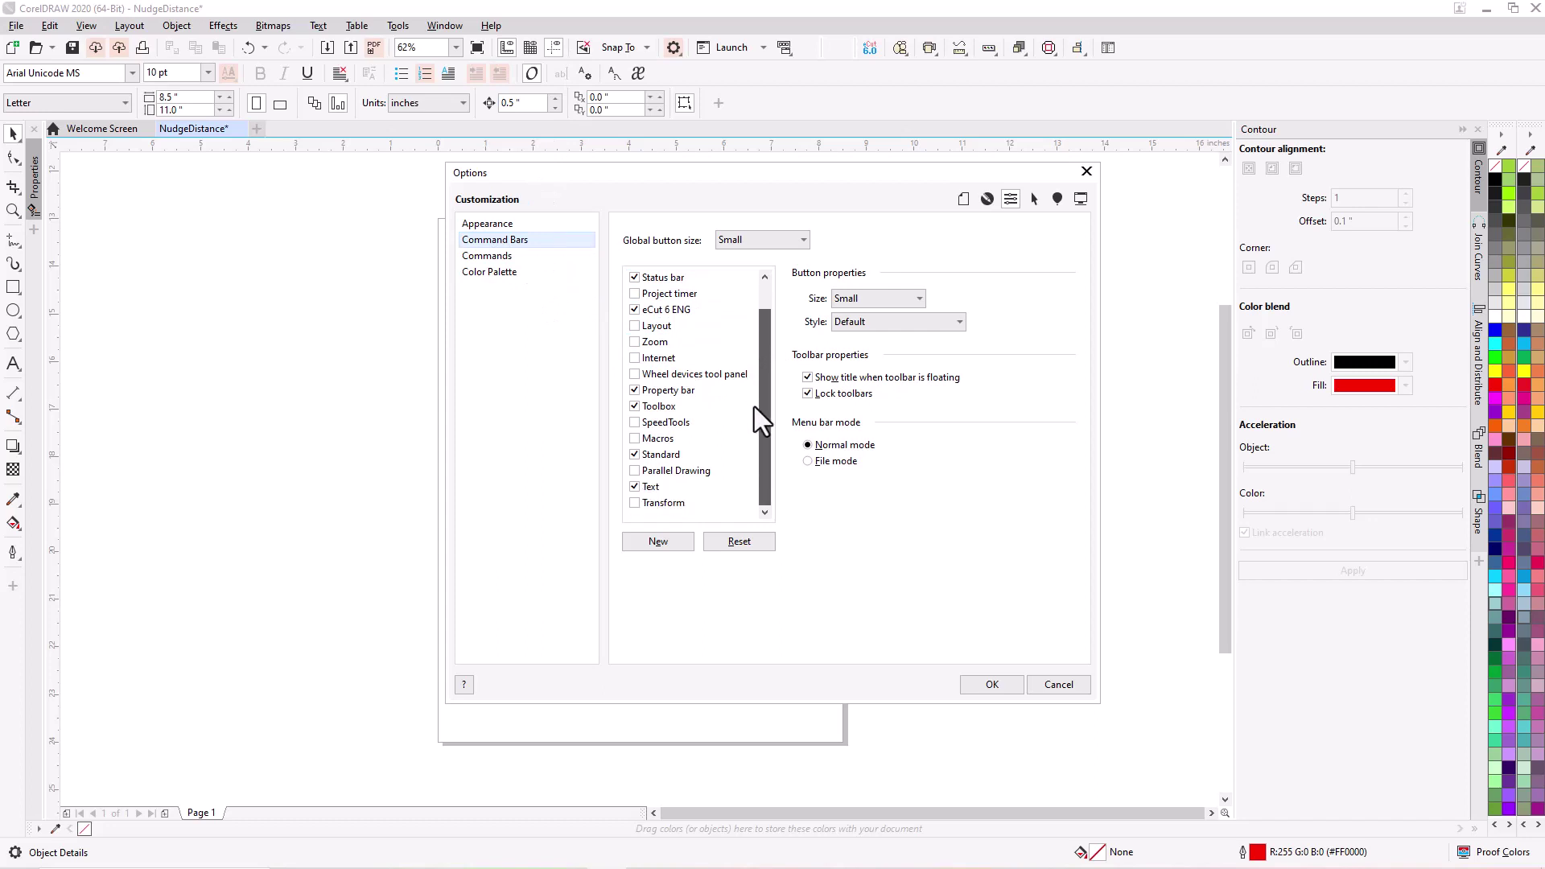
left_click(665, 540)
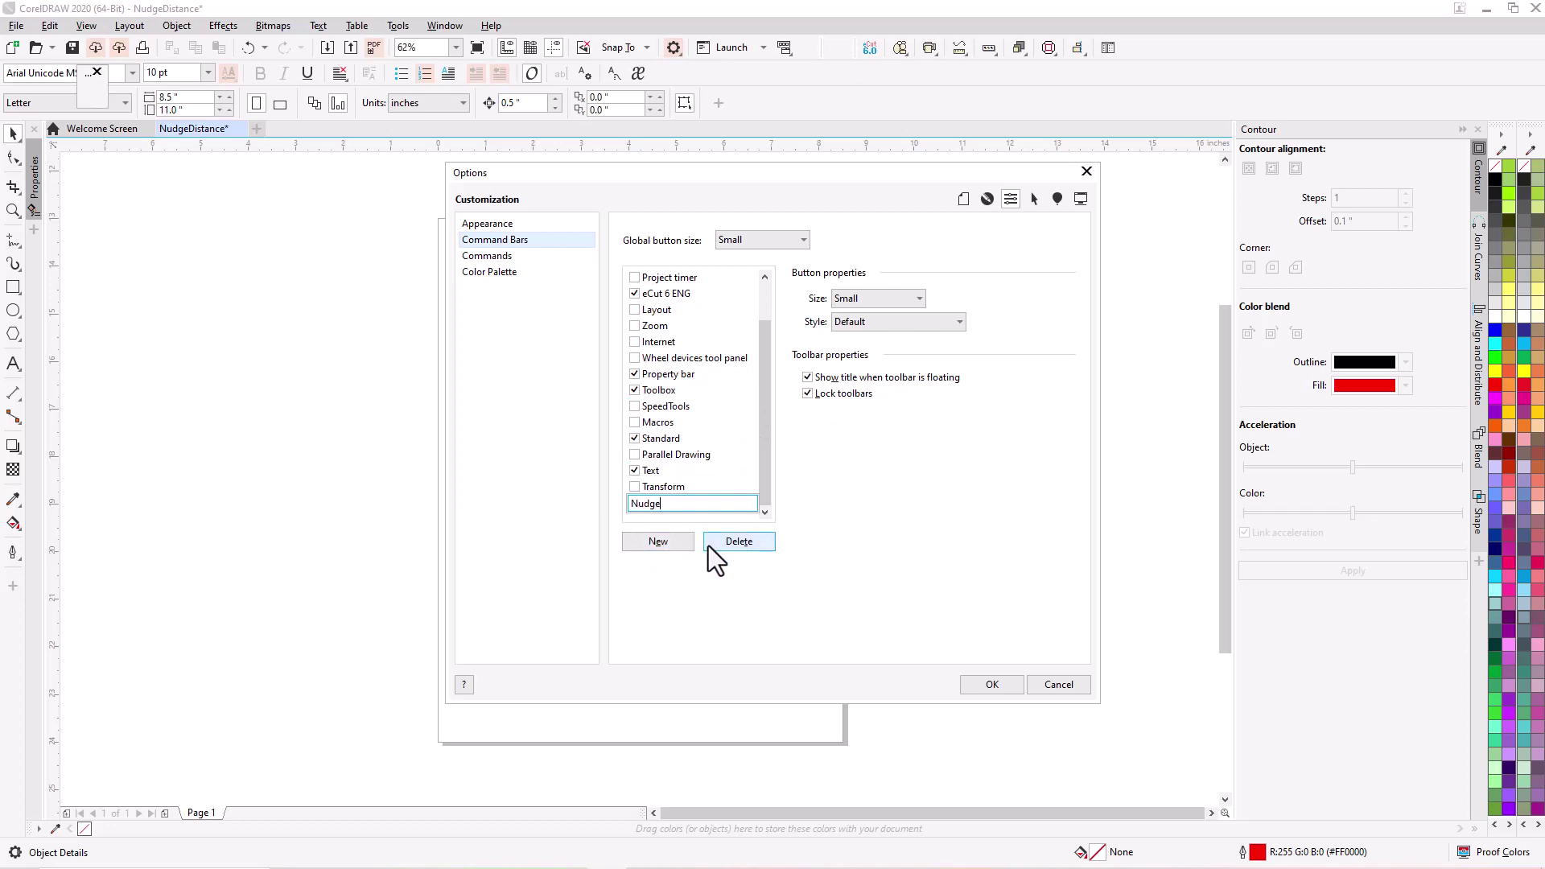
key("Return")
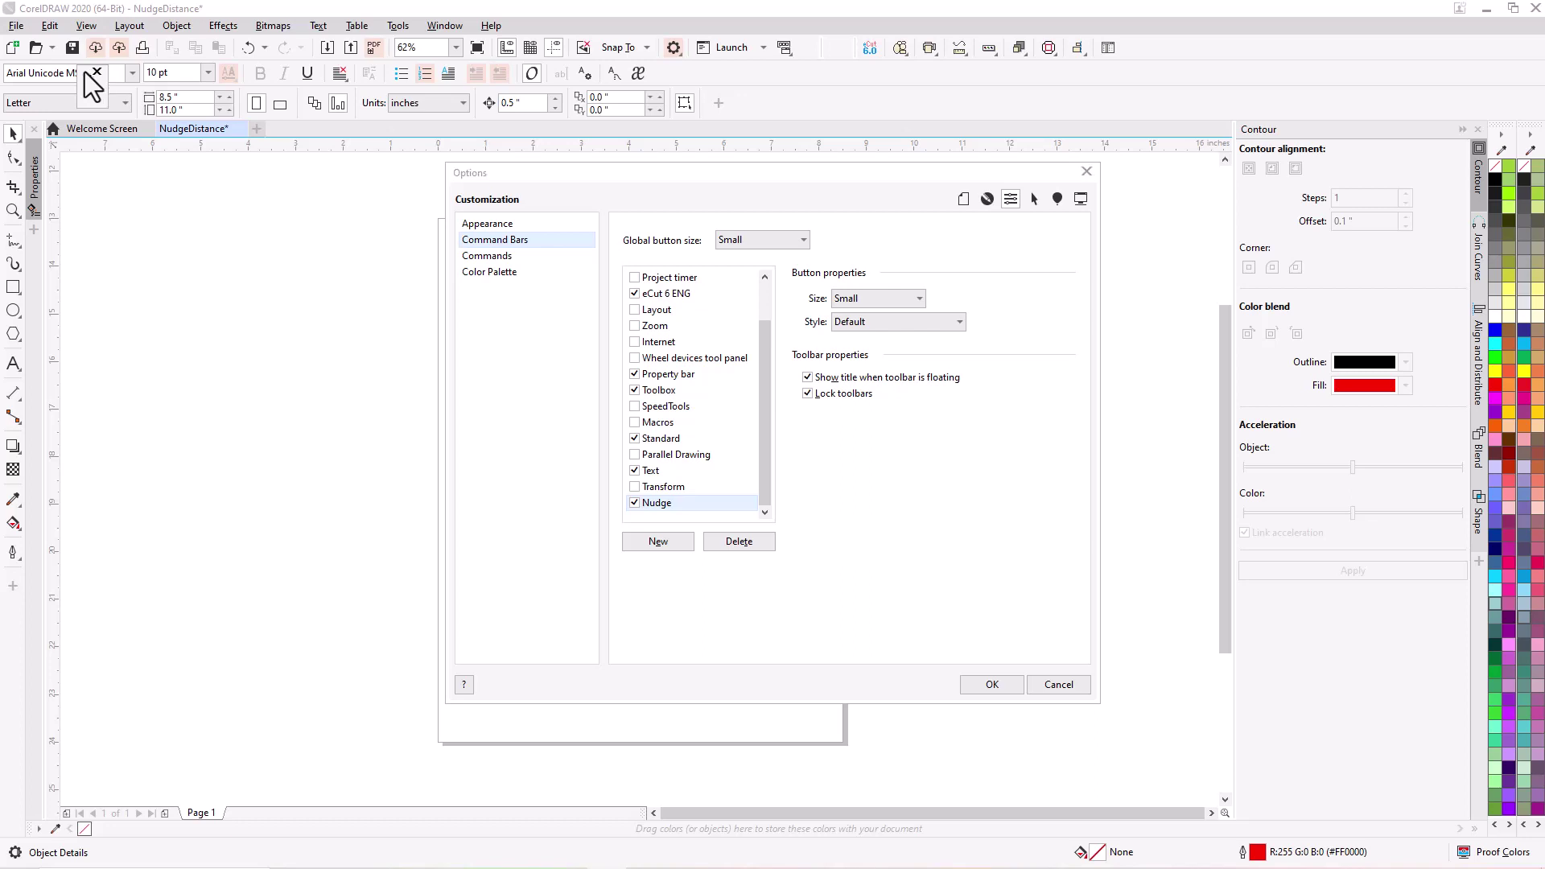
left_click_drag(85, 69, 234, 320)
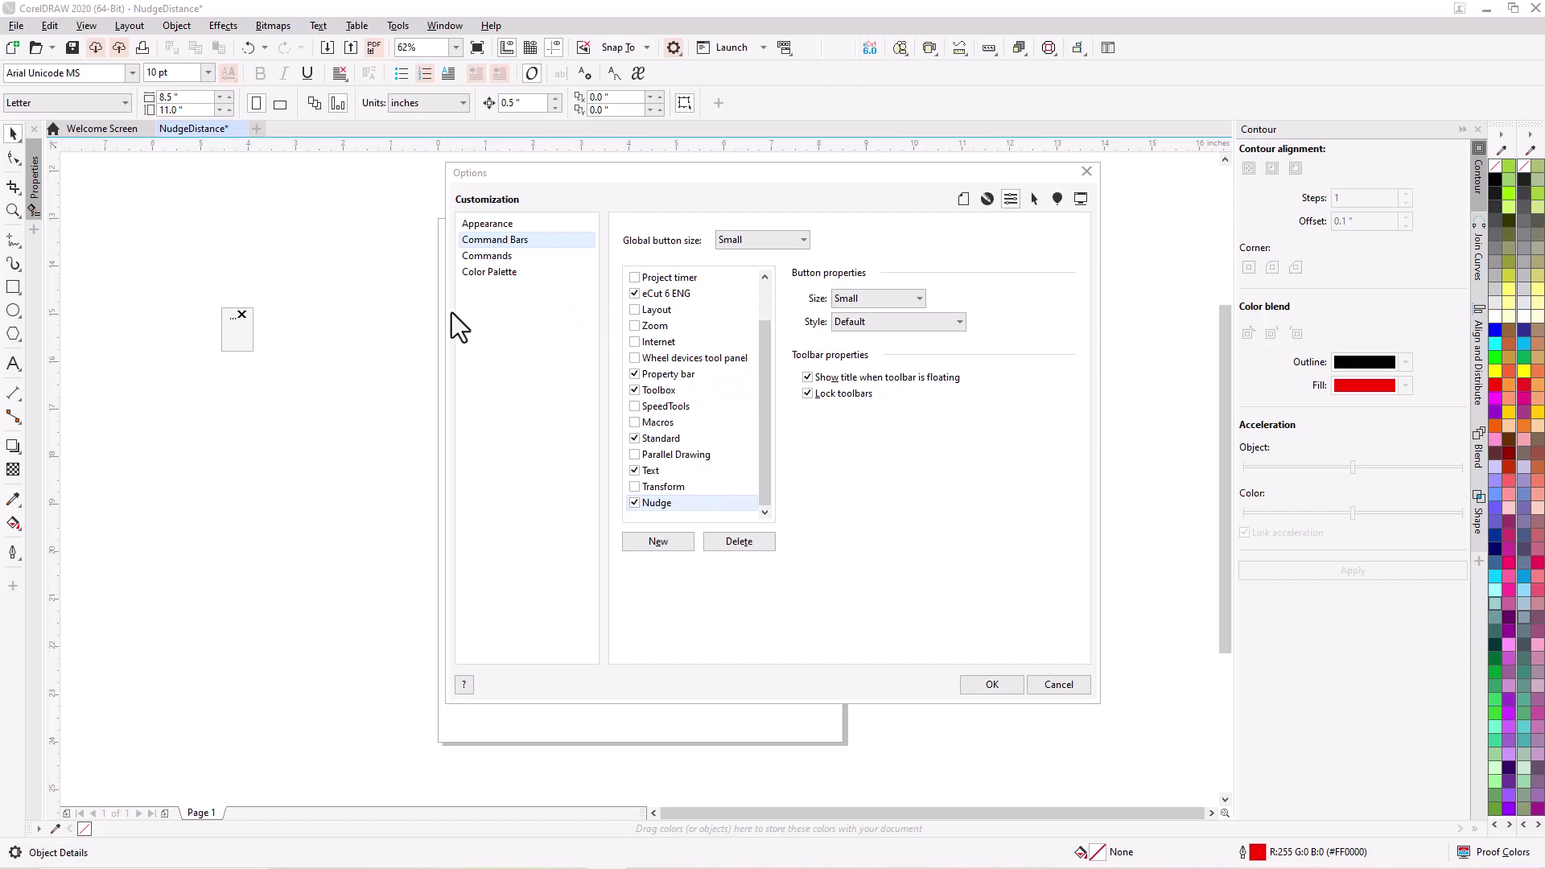
Search the Commands list for 'nud' and drag the Nudge distance field onto the new toolbar.
left_click(494, 256)
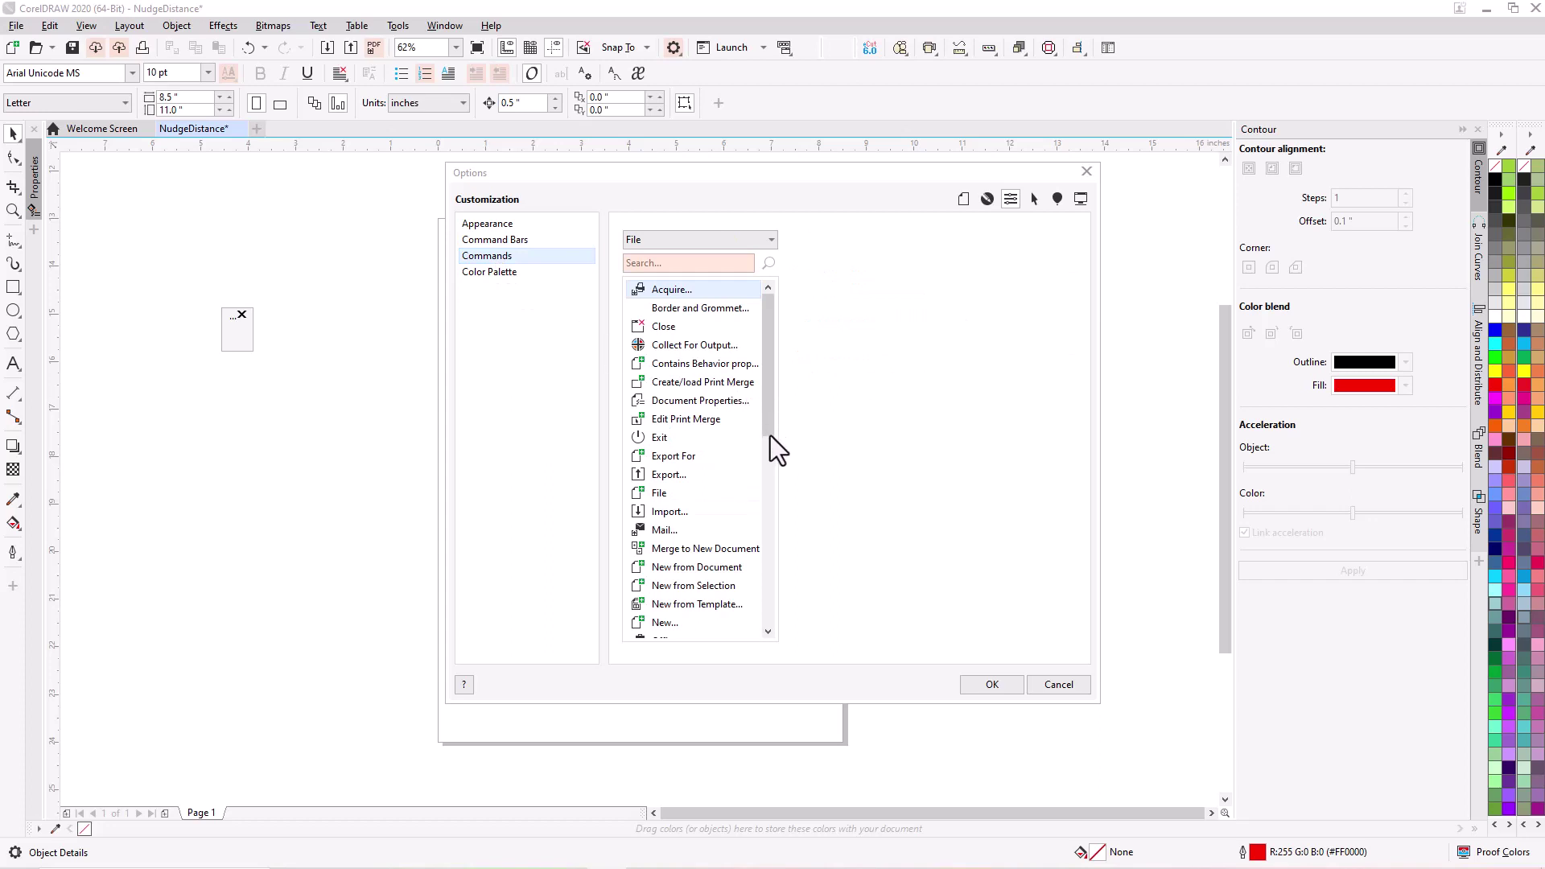
scroll(708, 515, "down", 2)
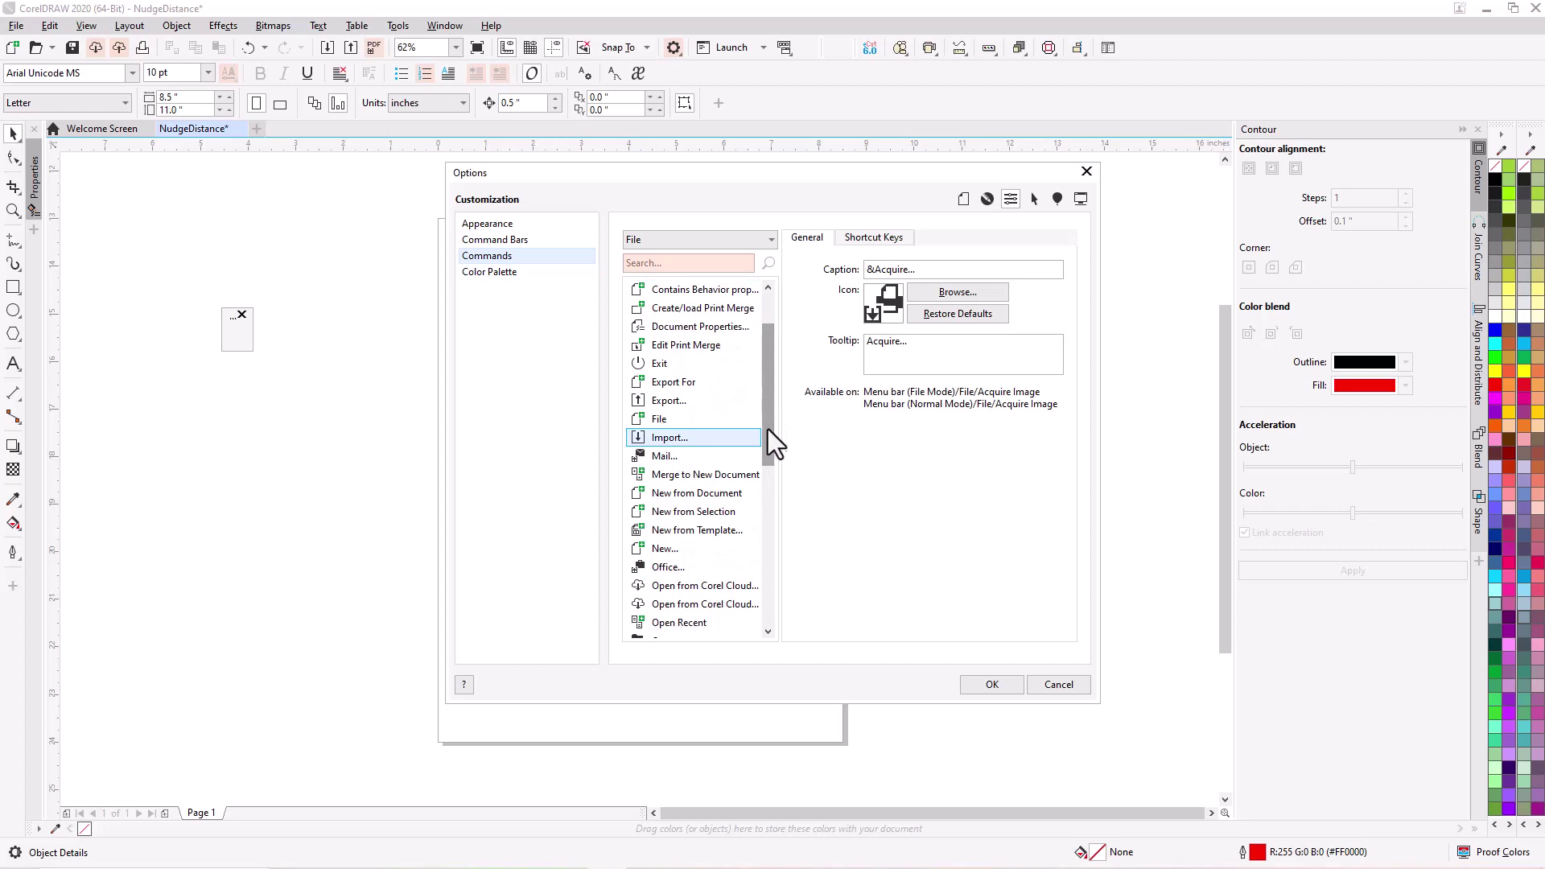
left_click_drag(766, 451, 765, 420)
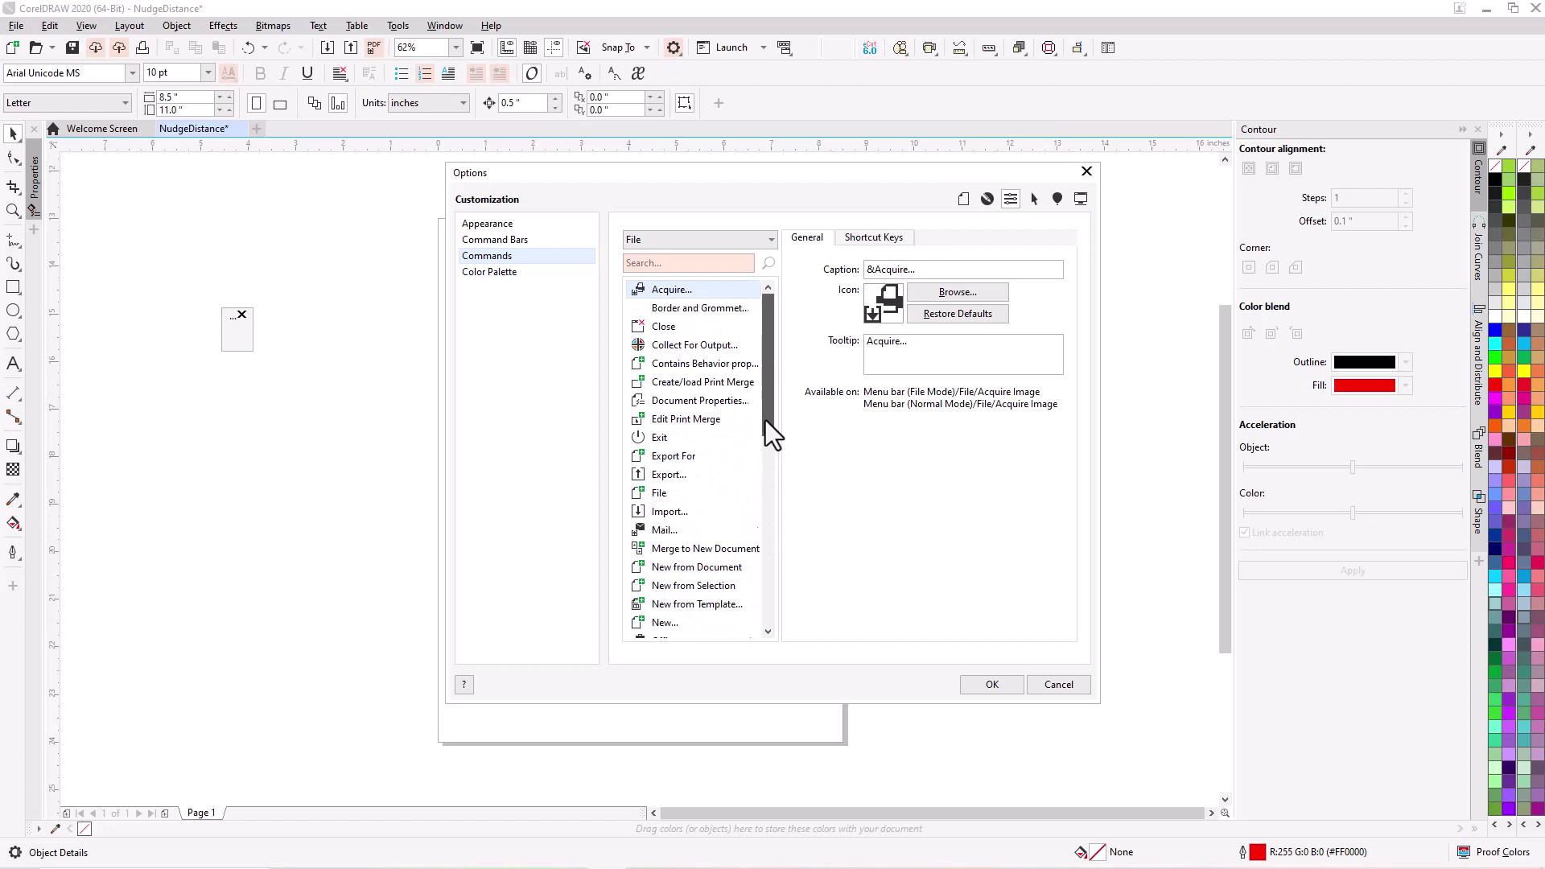
left_click(675, 264)
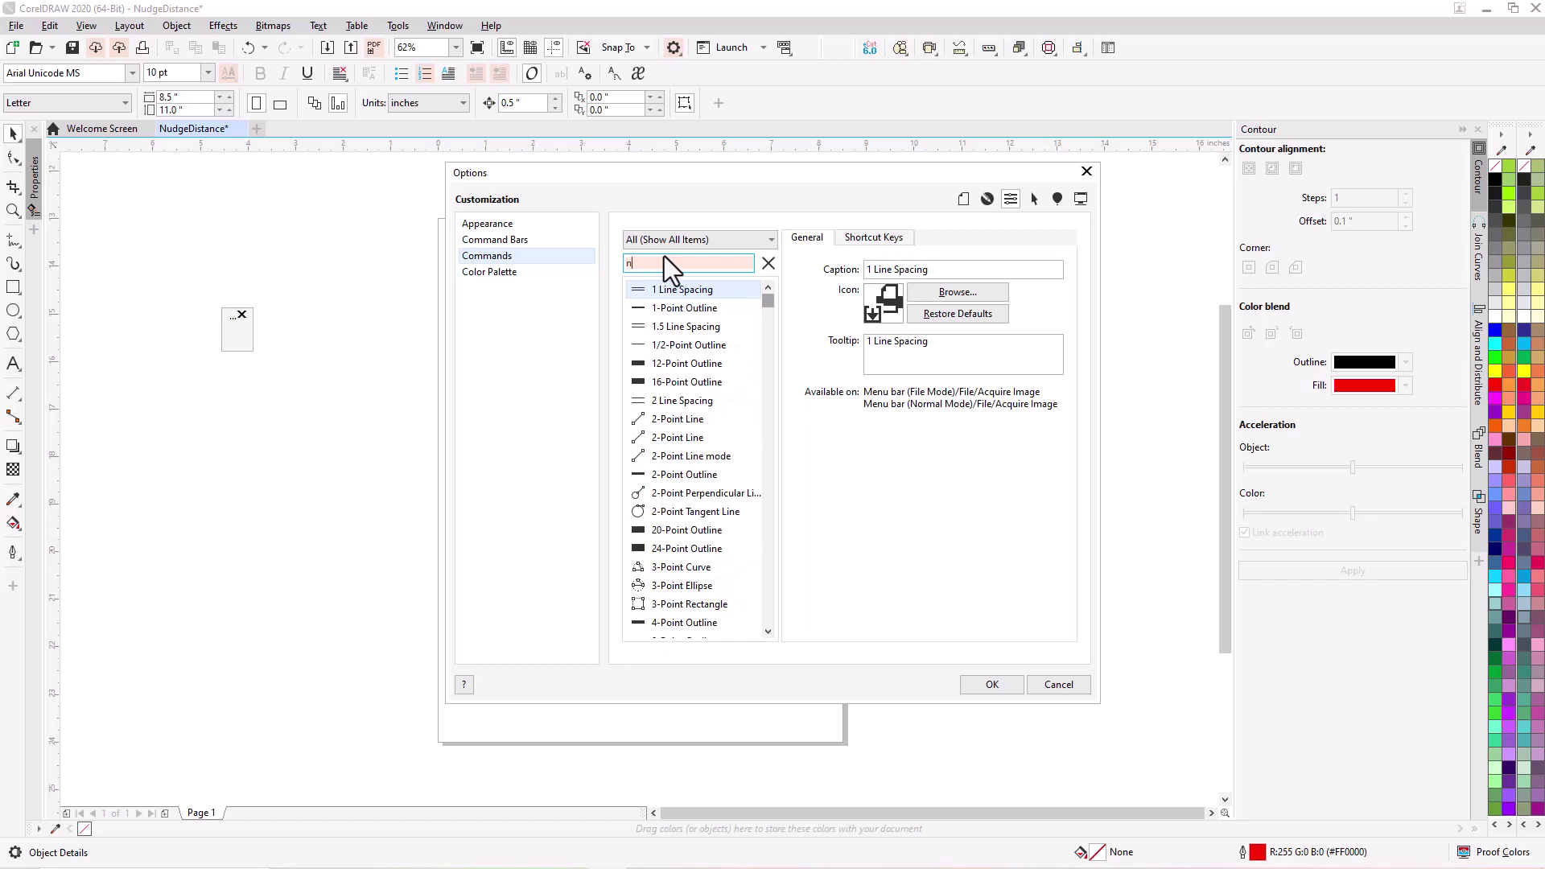
type("nud")
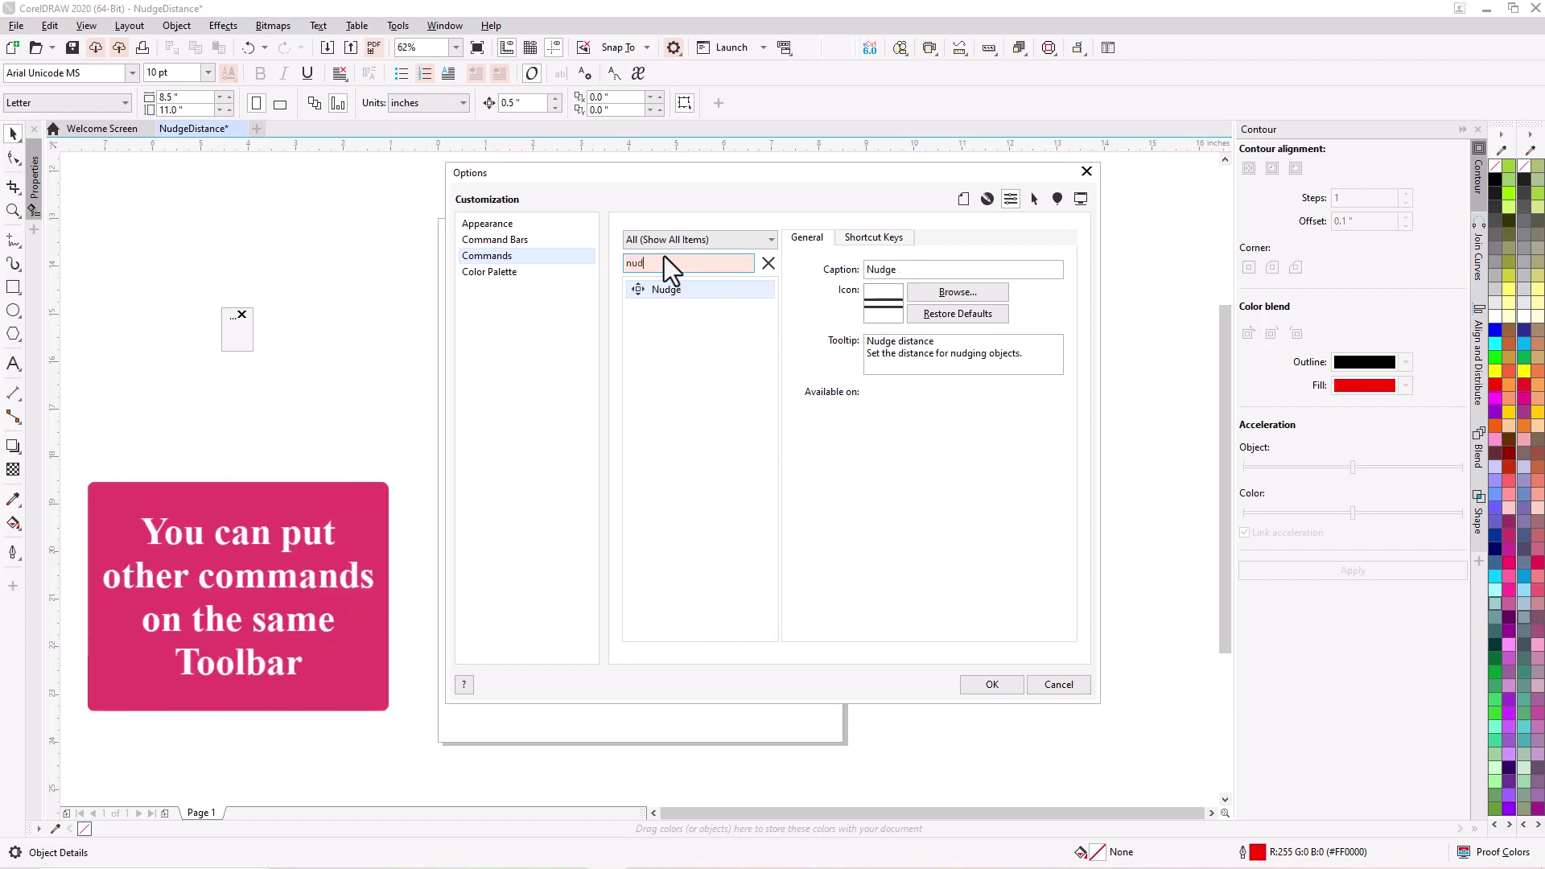
left_click(662, 290)
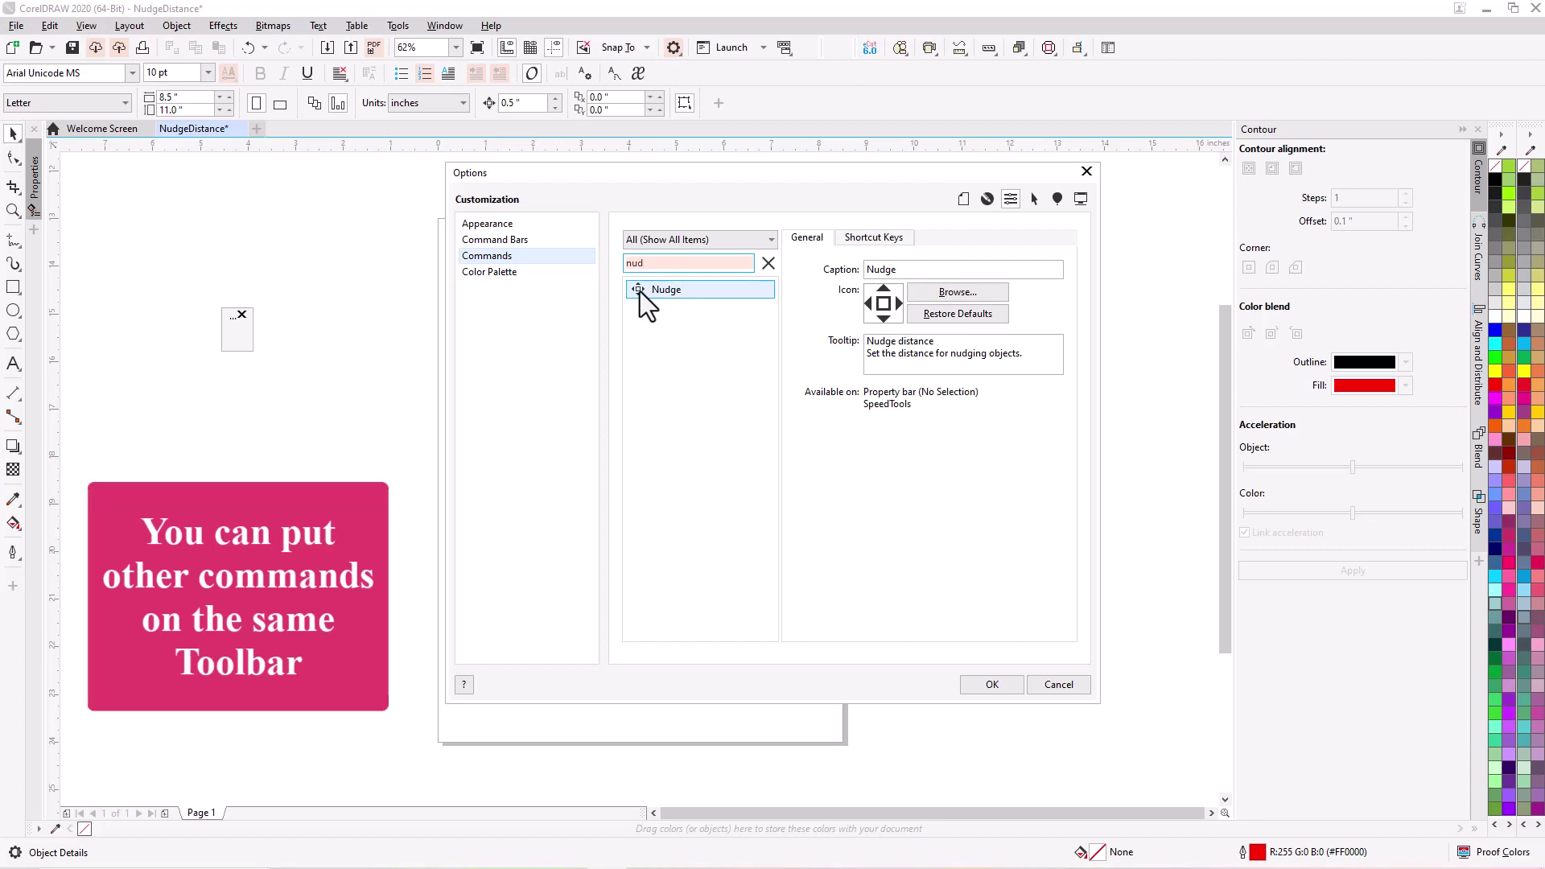
left_click_drag(640, 290, 247, 340)
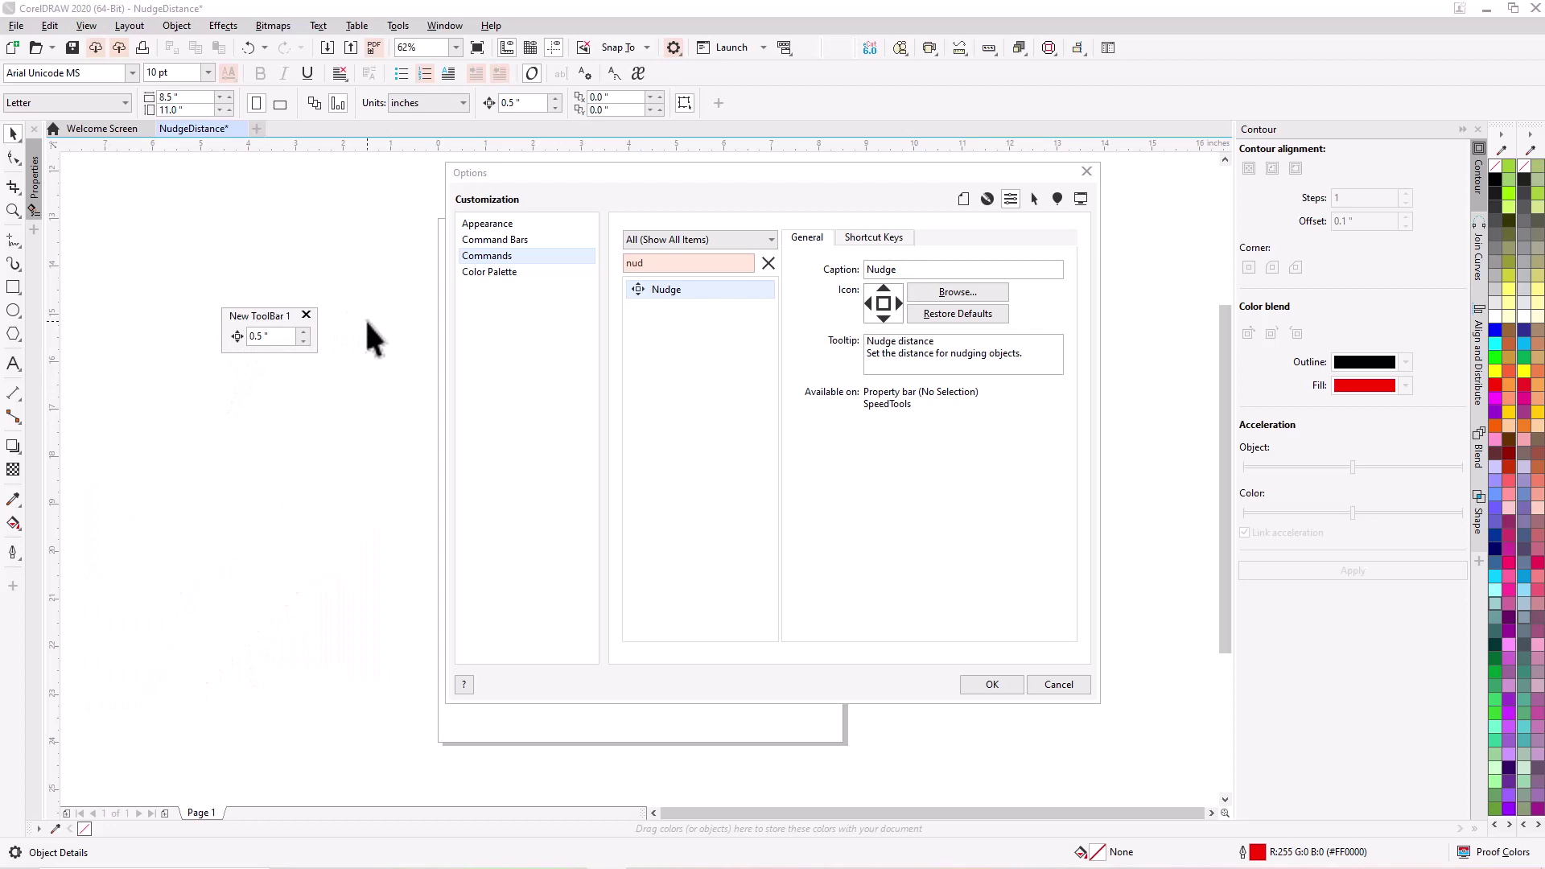
Uncheck and recheck the Nudge command bar so the floating toolbar's title reads Nudge.
left_click(498, 241)
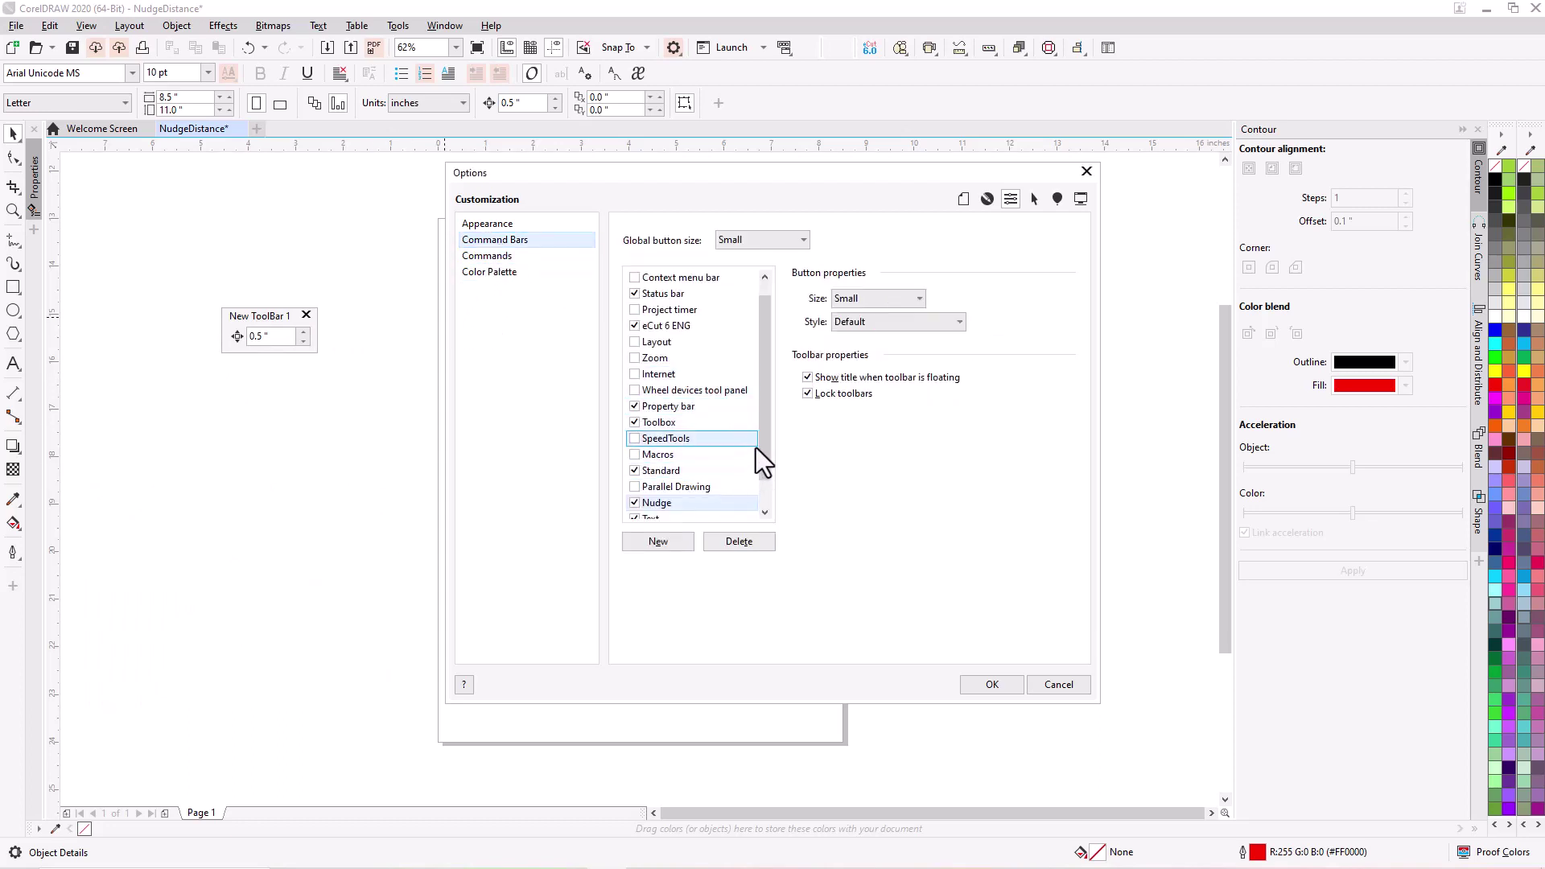
left_click_drag(765, 446, 765, 466)
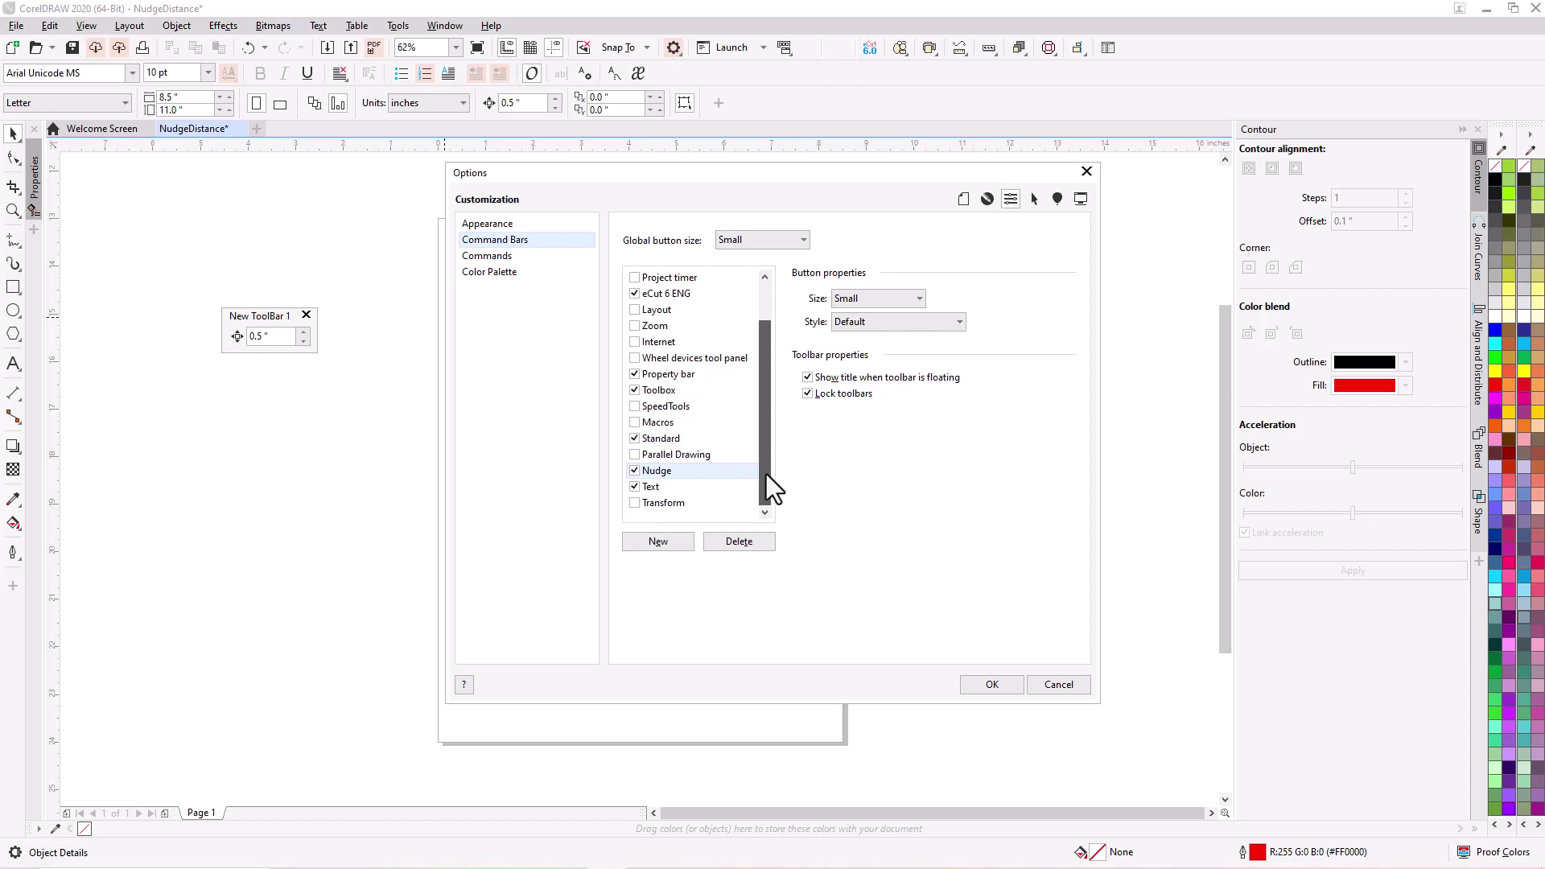
left_click(732, 471)
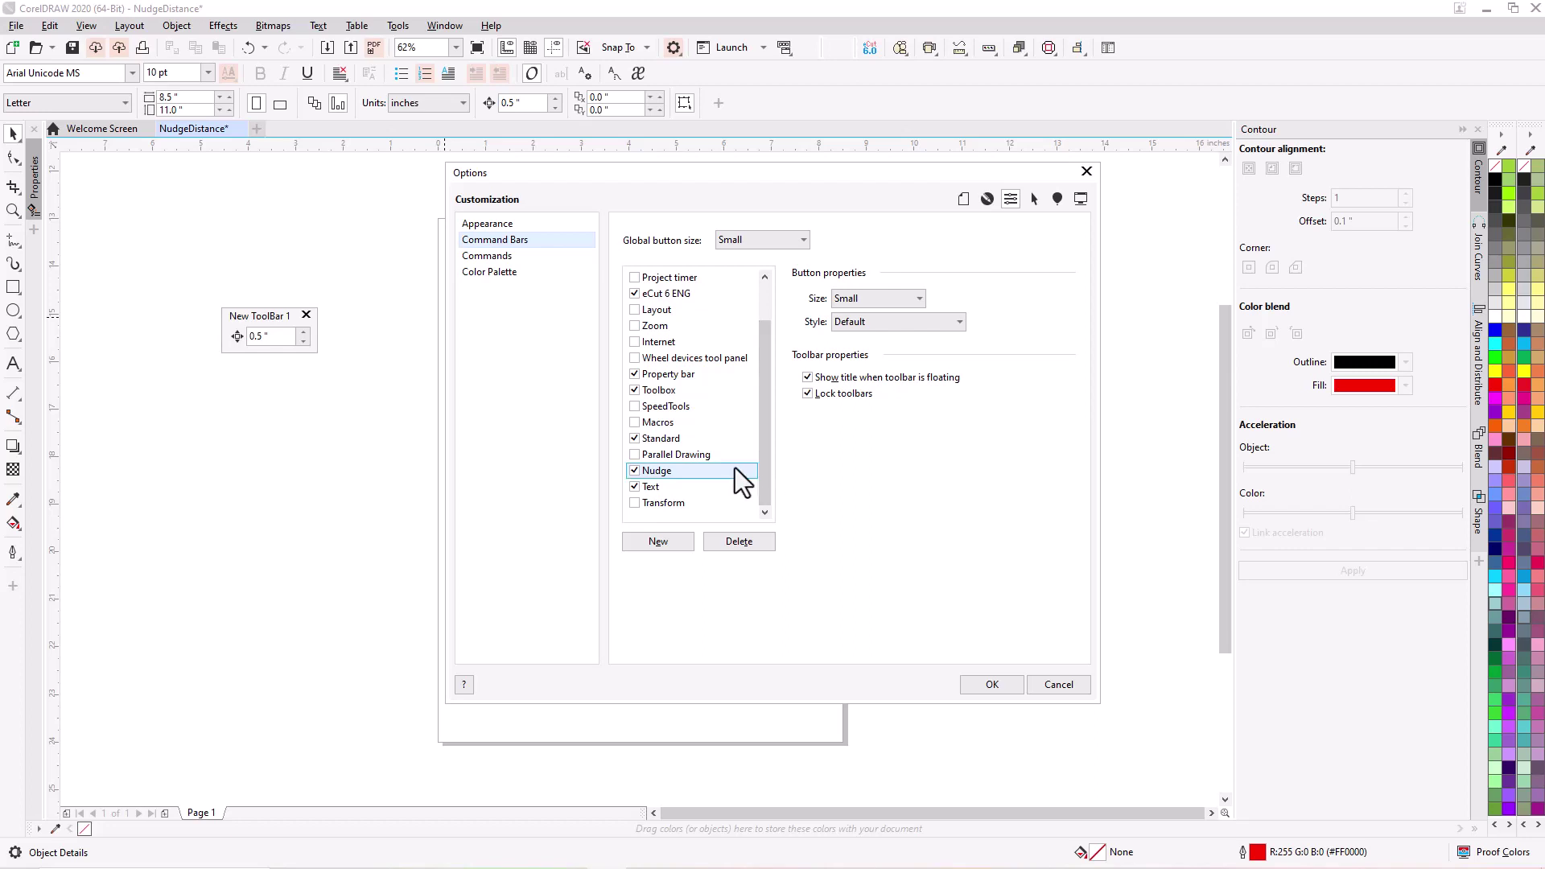
left_click(635, 471)
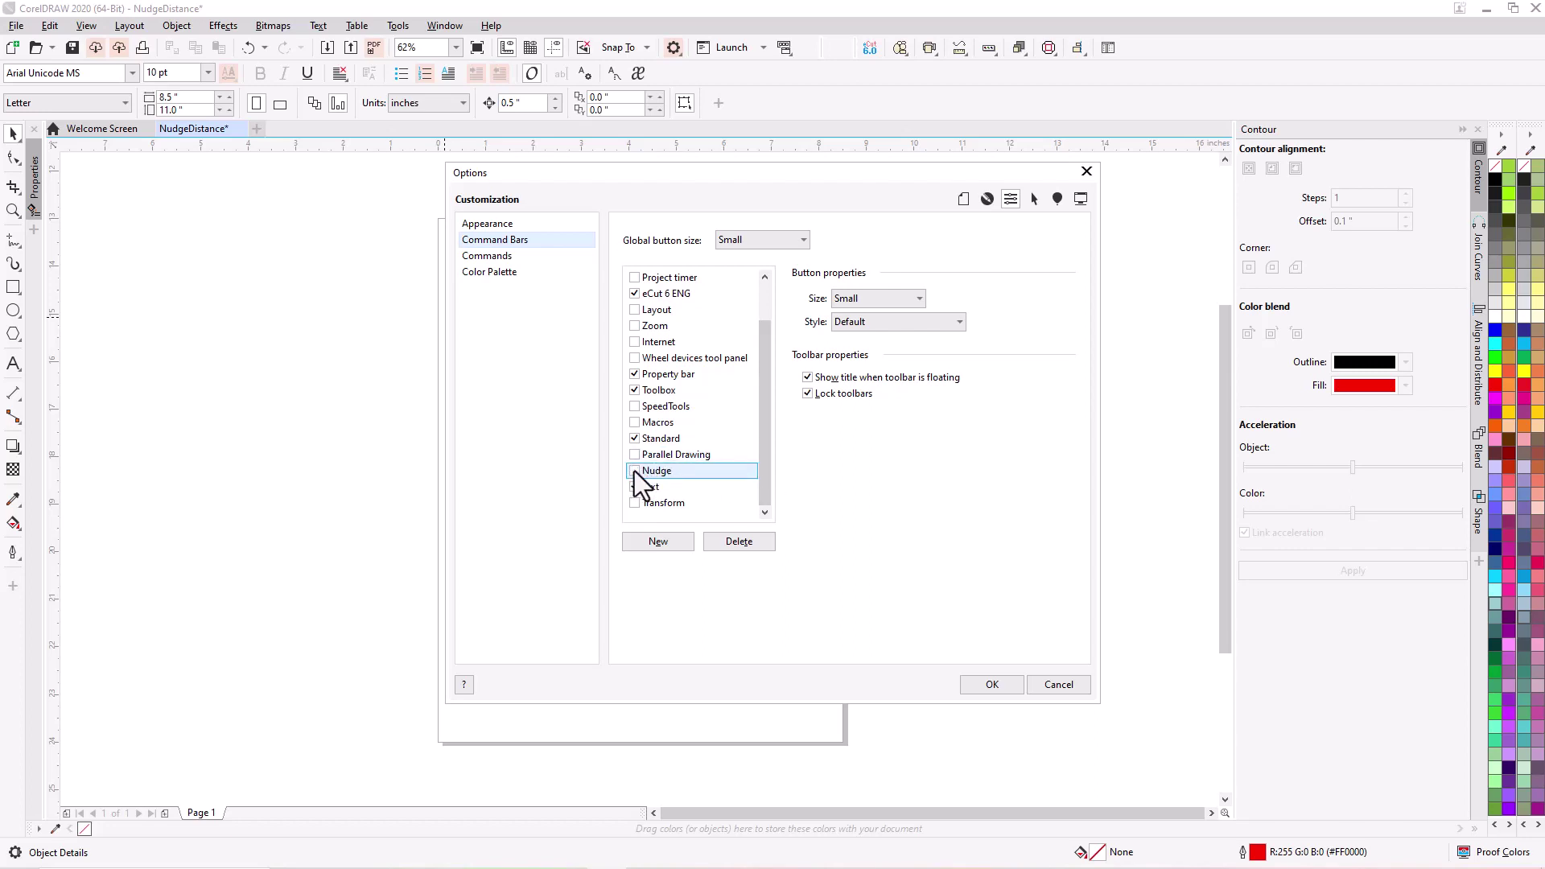
left_click(635, 471)
left_click(635, 487)
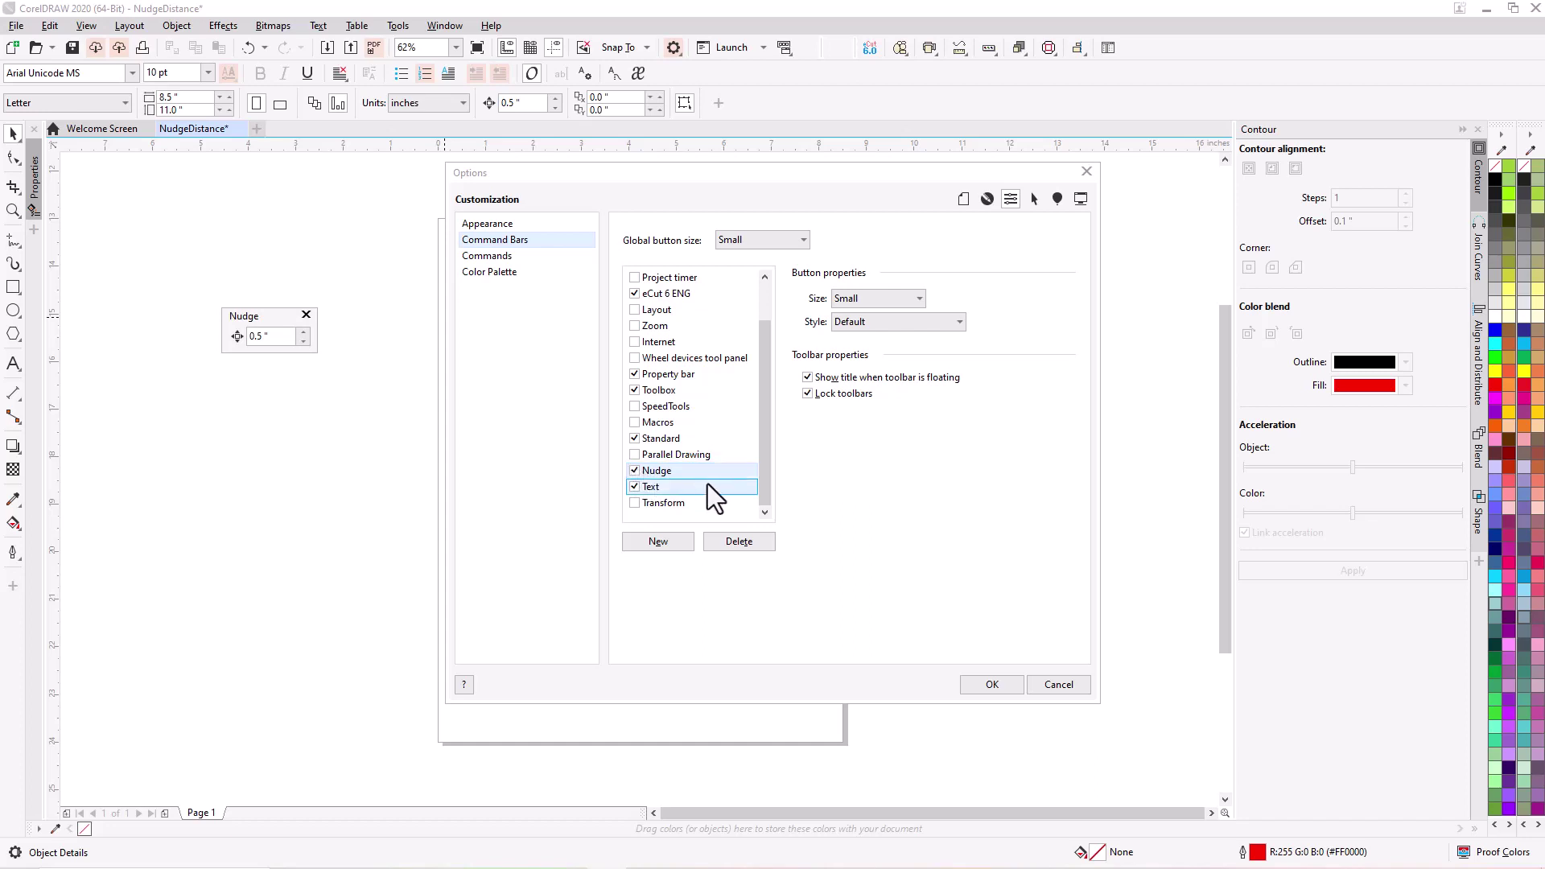
Close Options with OK and dock the Nudge toolbar in the top toolbar area.
left_click(1002, 687)
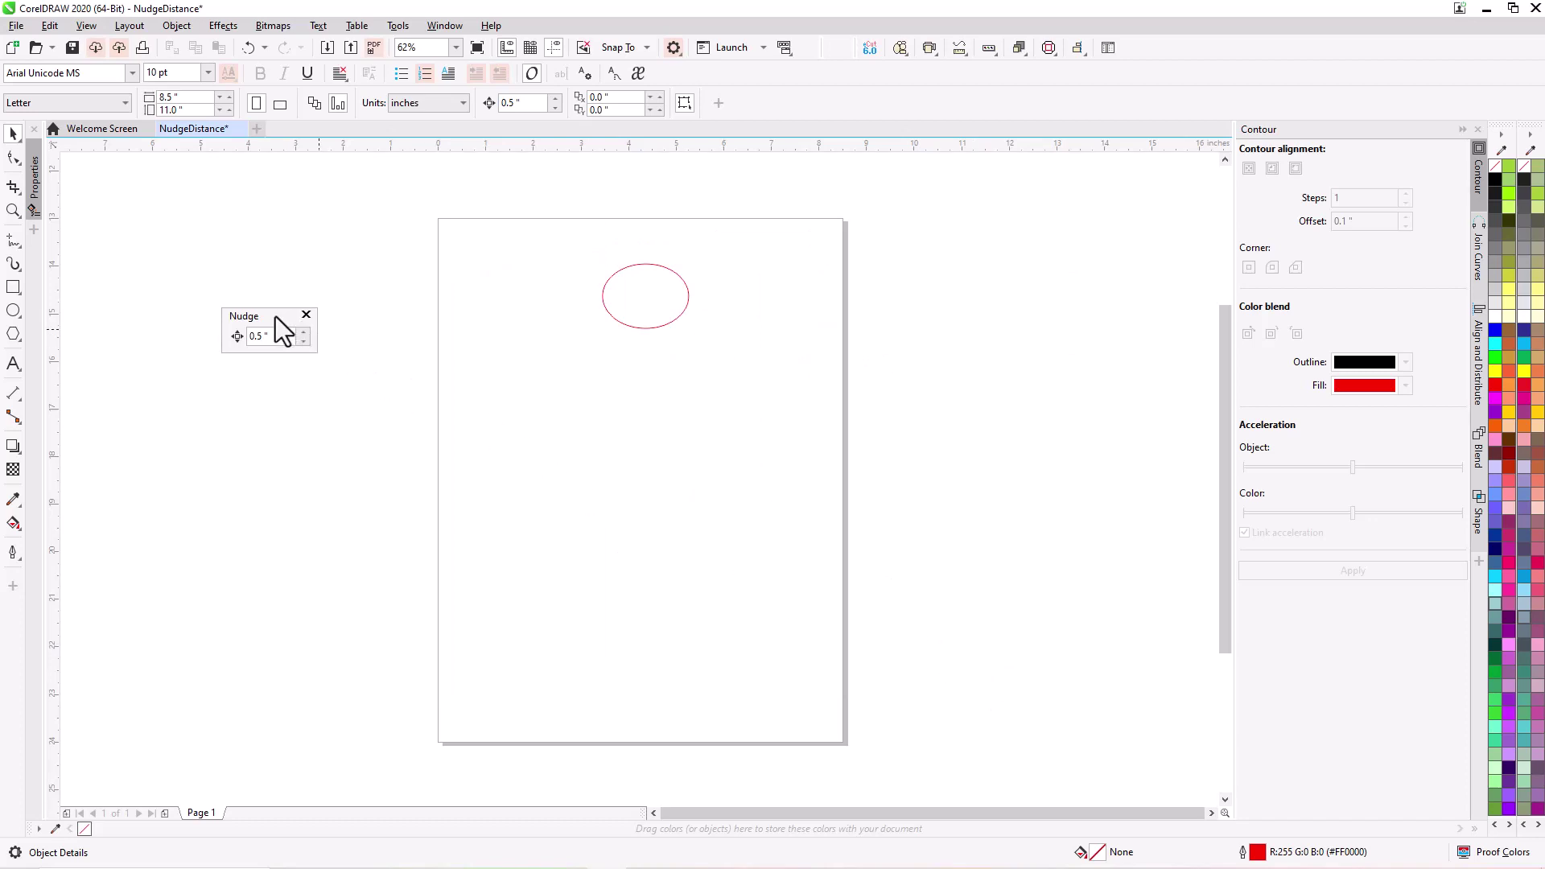
left_click_drag(275, 316, 886, 90)
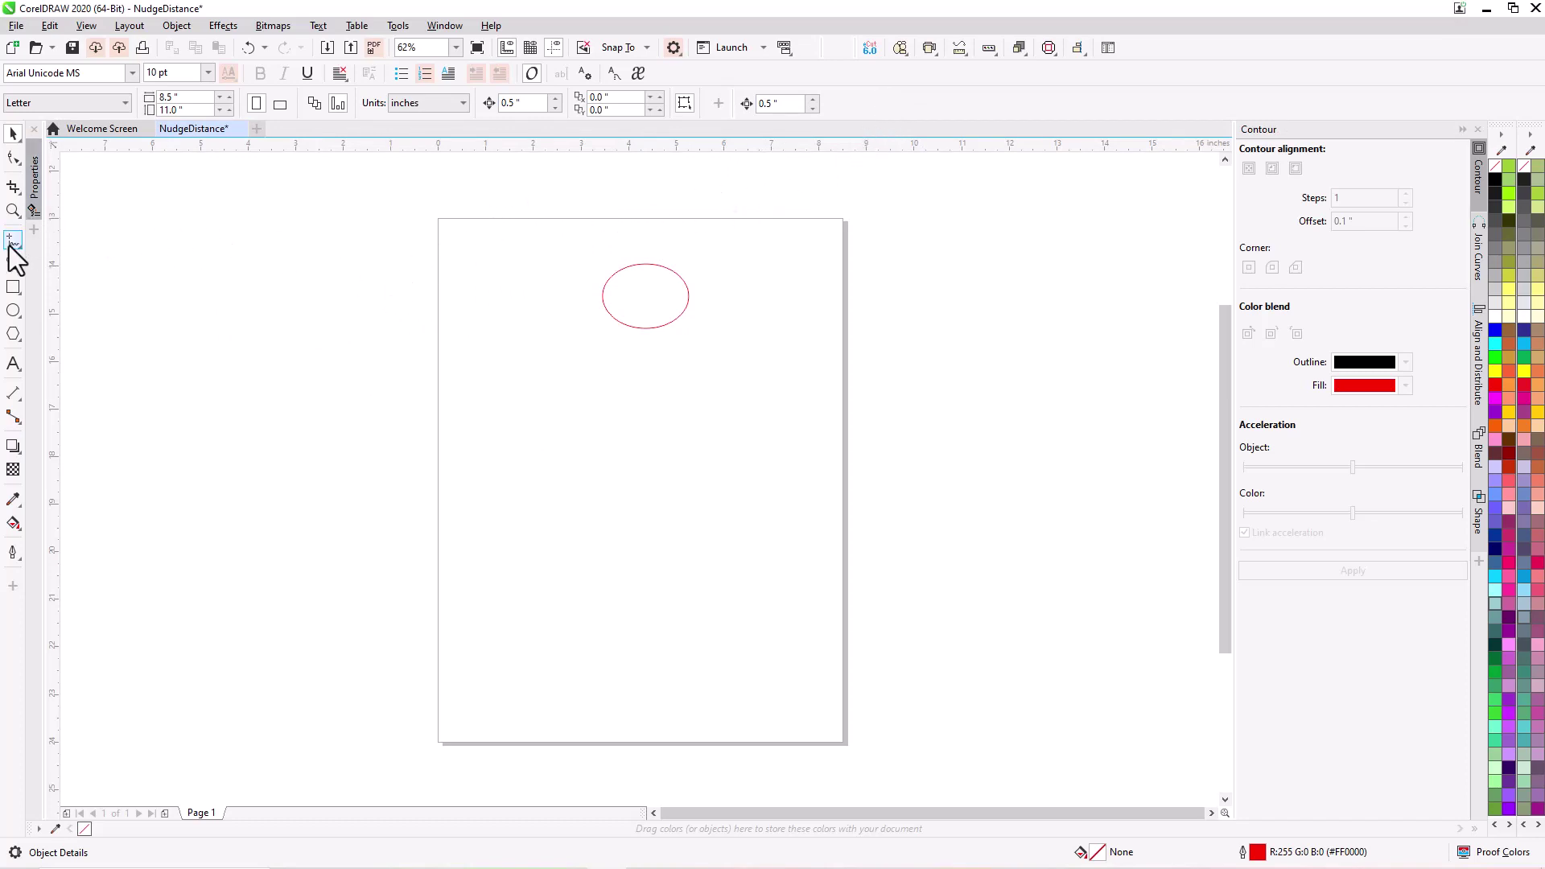
left_click(12, 311)
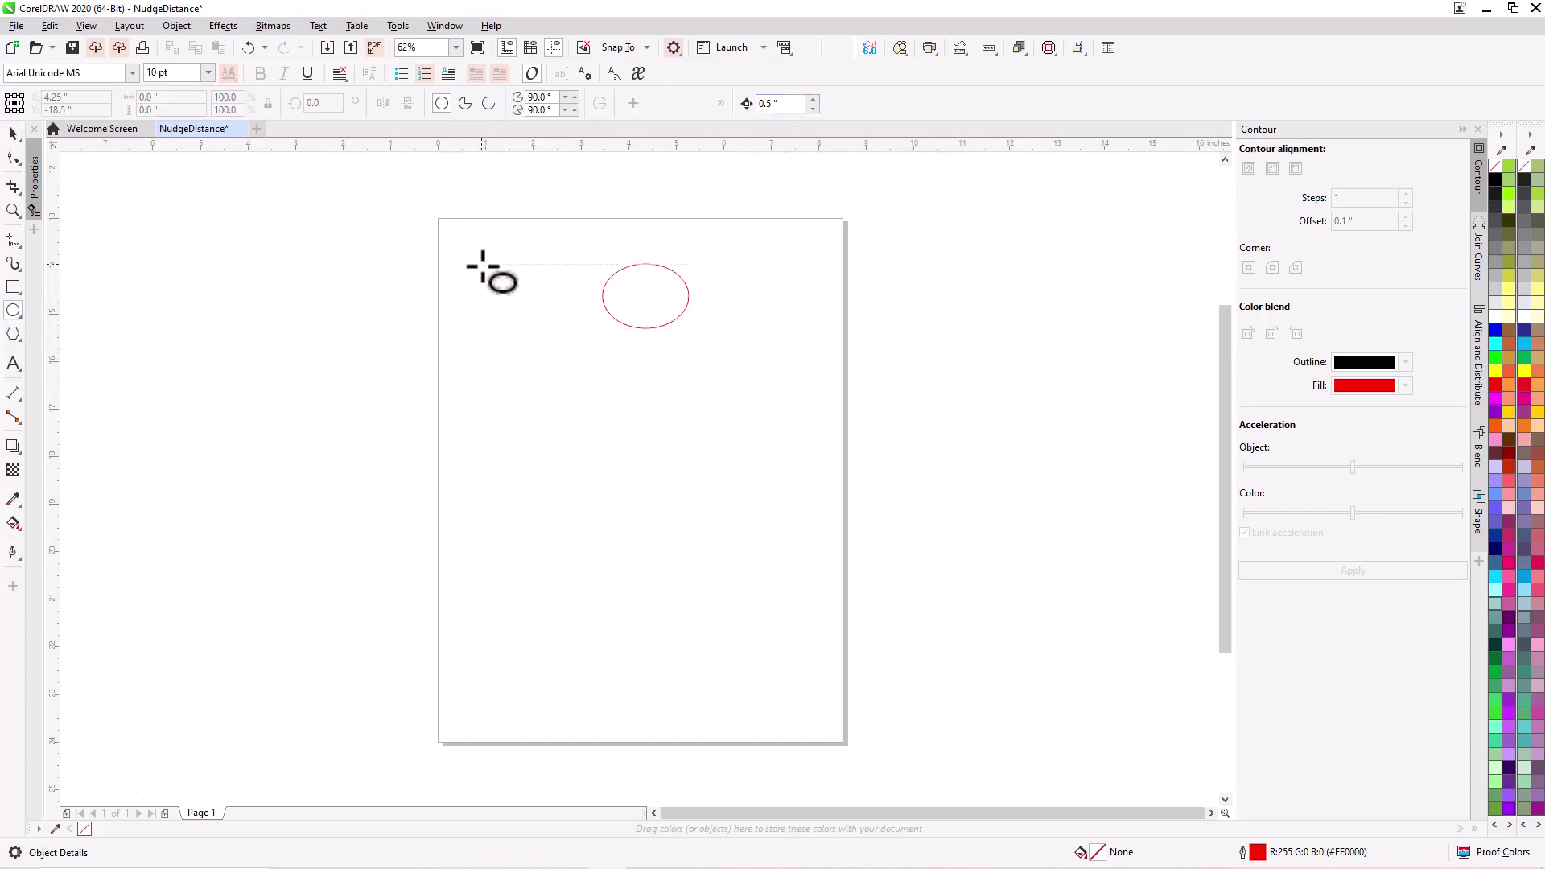
Draw a second ellipse, set nudge distance to 2.0 inches, and nudge it down, right and up.
left_click_drag(481, 266, 569, 326)
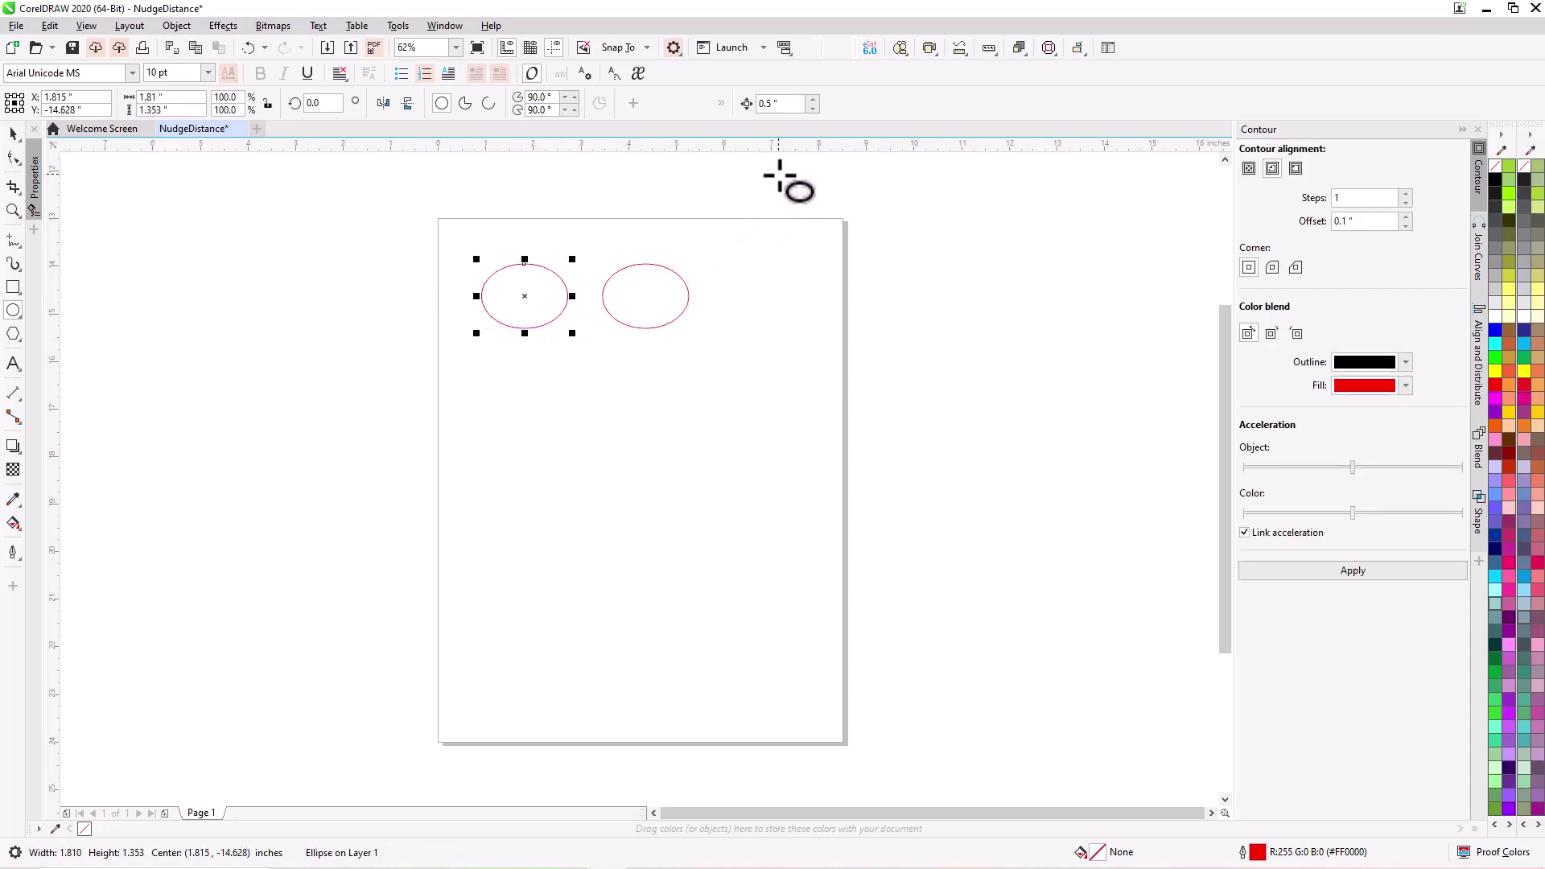
key("Down")
key("Down")
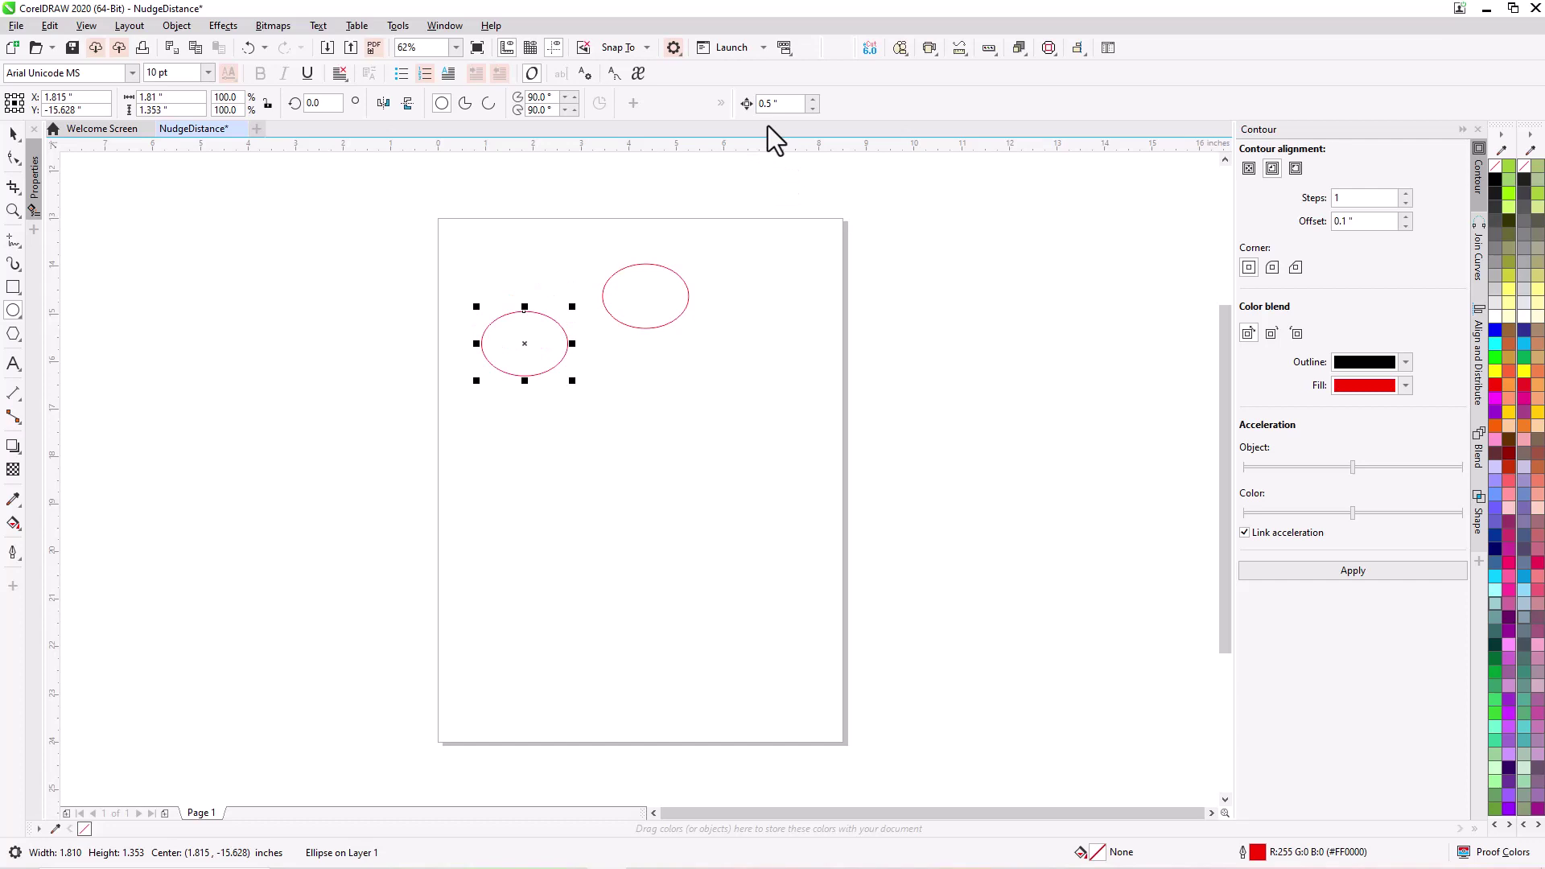
double_click(781, 103)
key("Return")
key("Down")
key("Down")
key("Down")
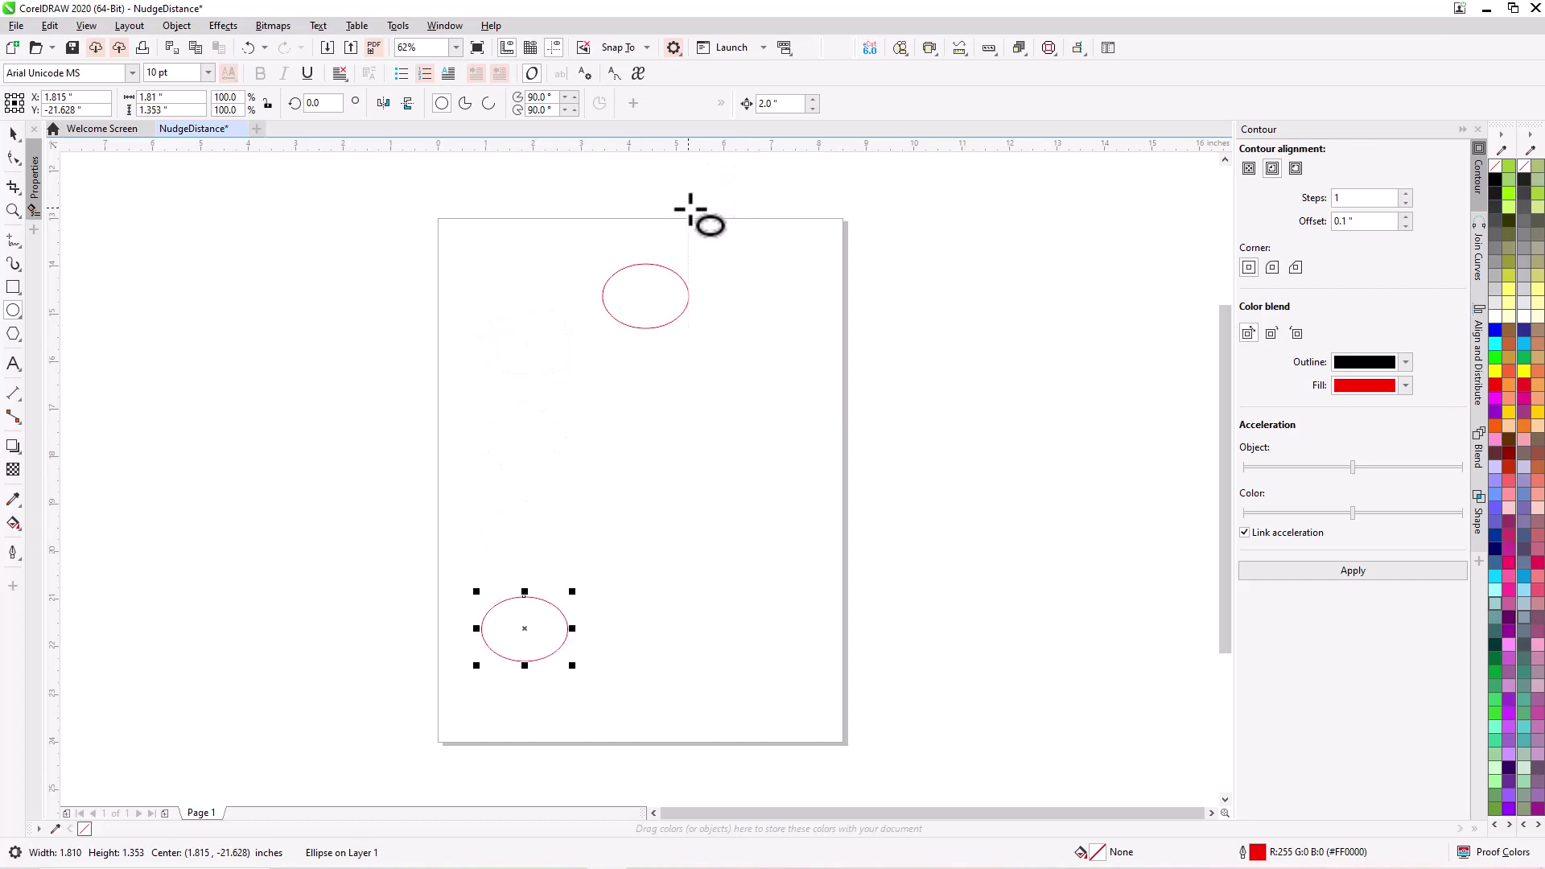
key("Right")
key("Right")
key("Up")
key("Up")
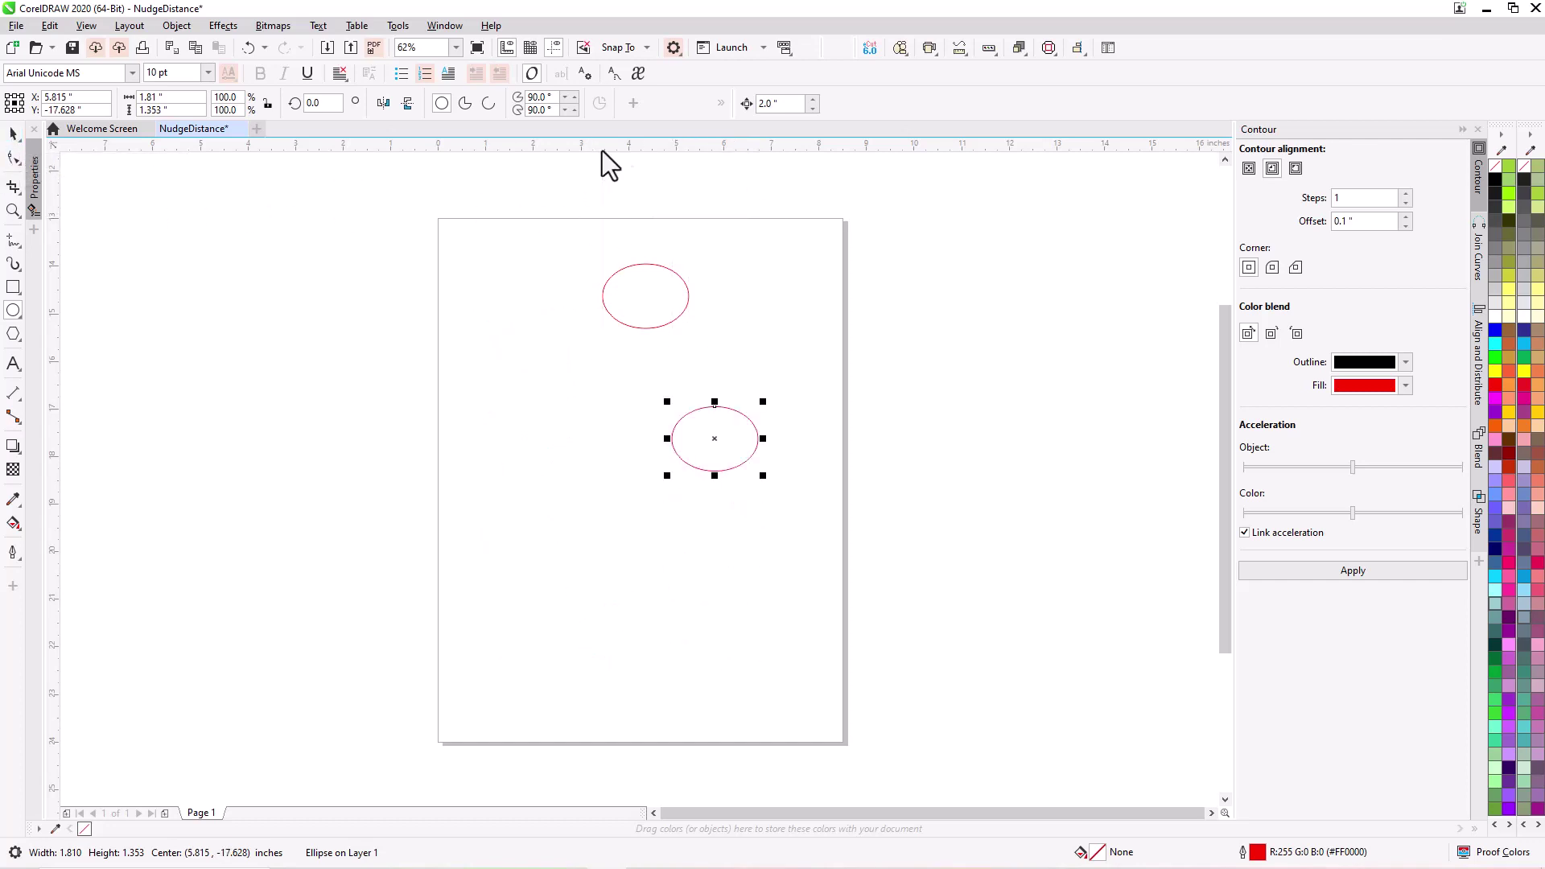
Set the nudge distance to 2.8 inches and nudge the ellipse left, up and right to overlap.
left_click(787, 105)
type("2.8")
key("Return")
key("Left")
key("Left")
key("Up")
key("Right")
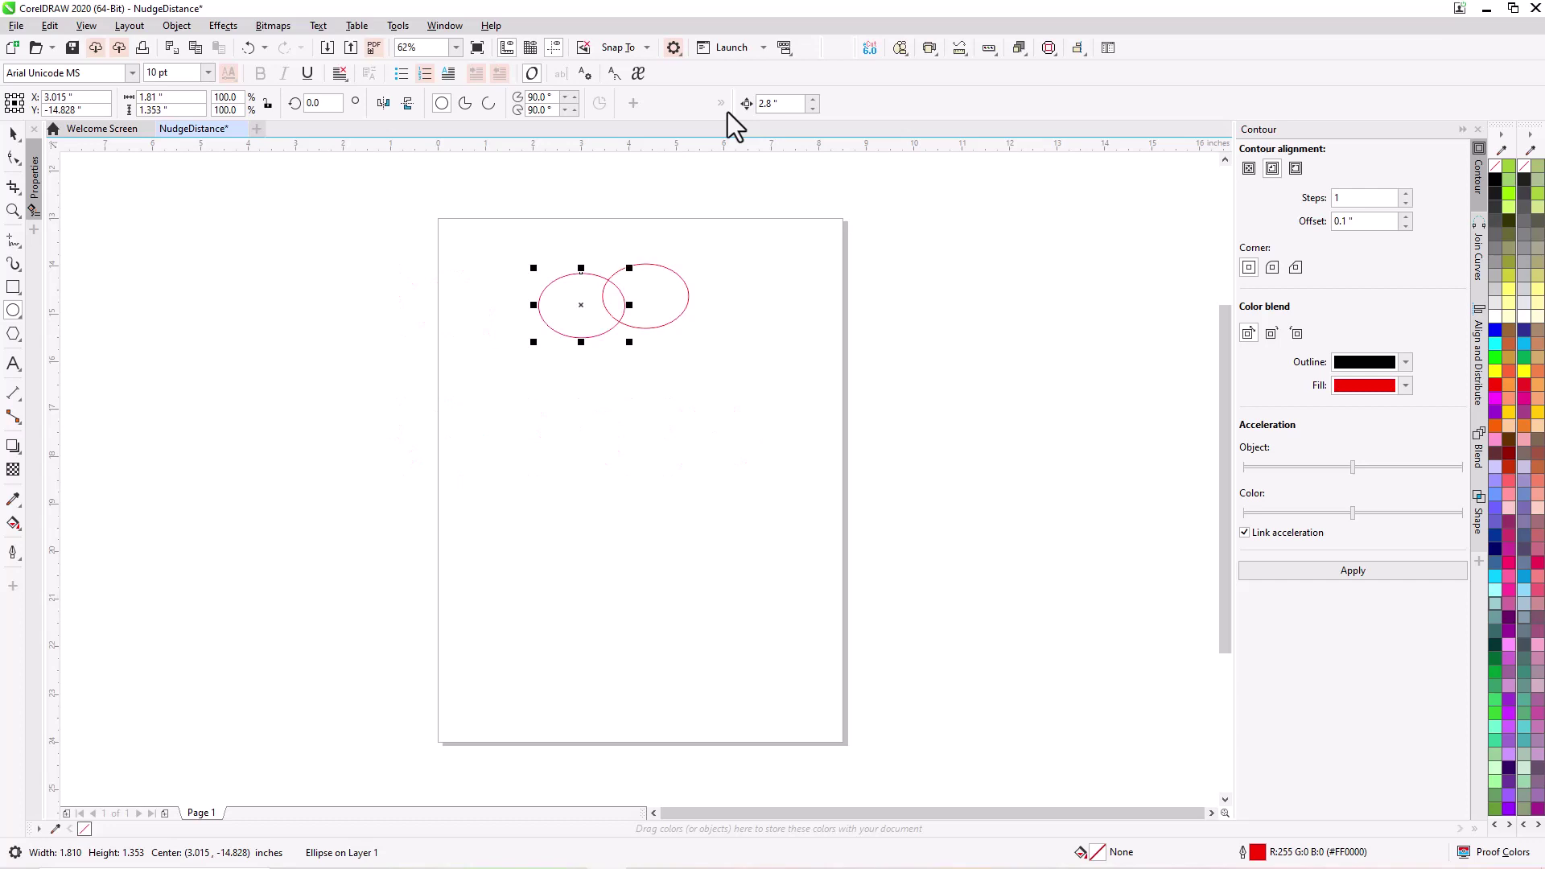